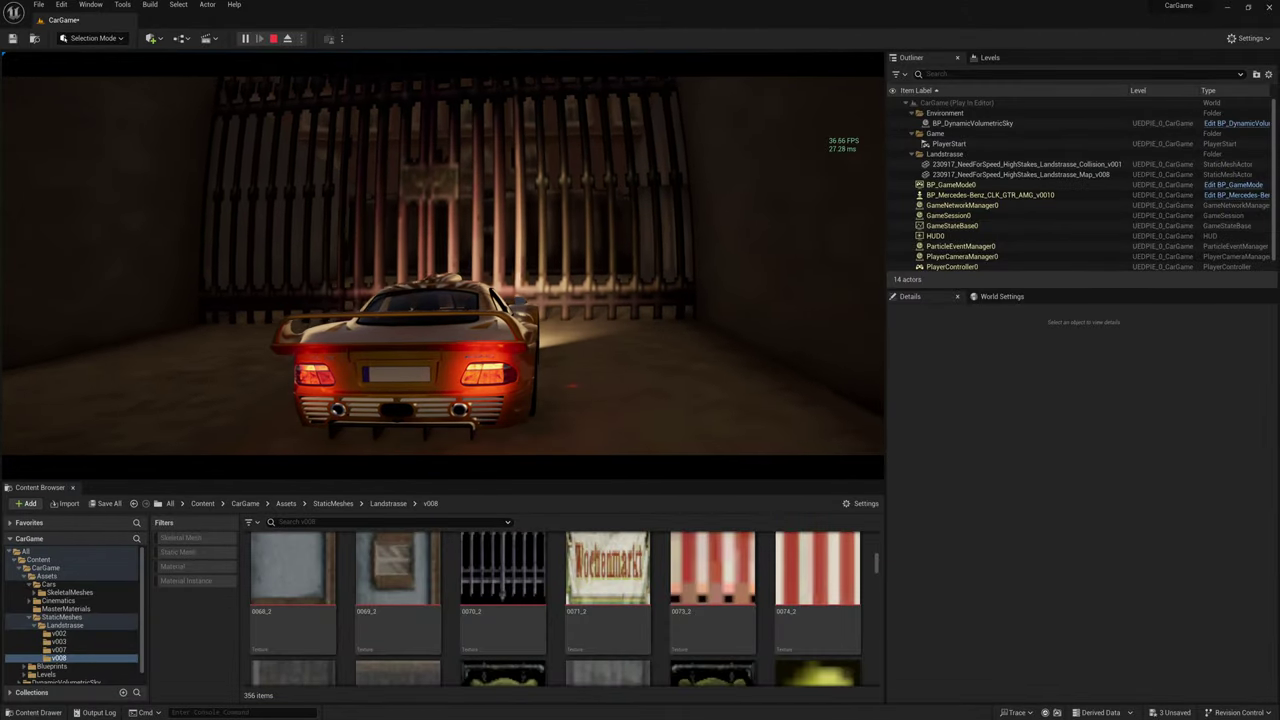
- Stop the CLK GTR test drive so the Message Log lists the 'Accessed None' errors
key(Escape)
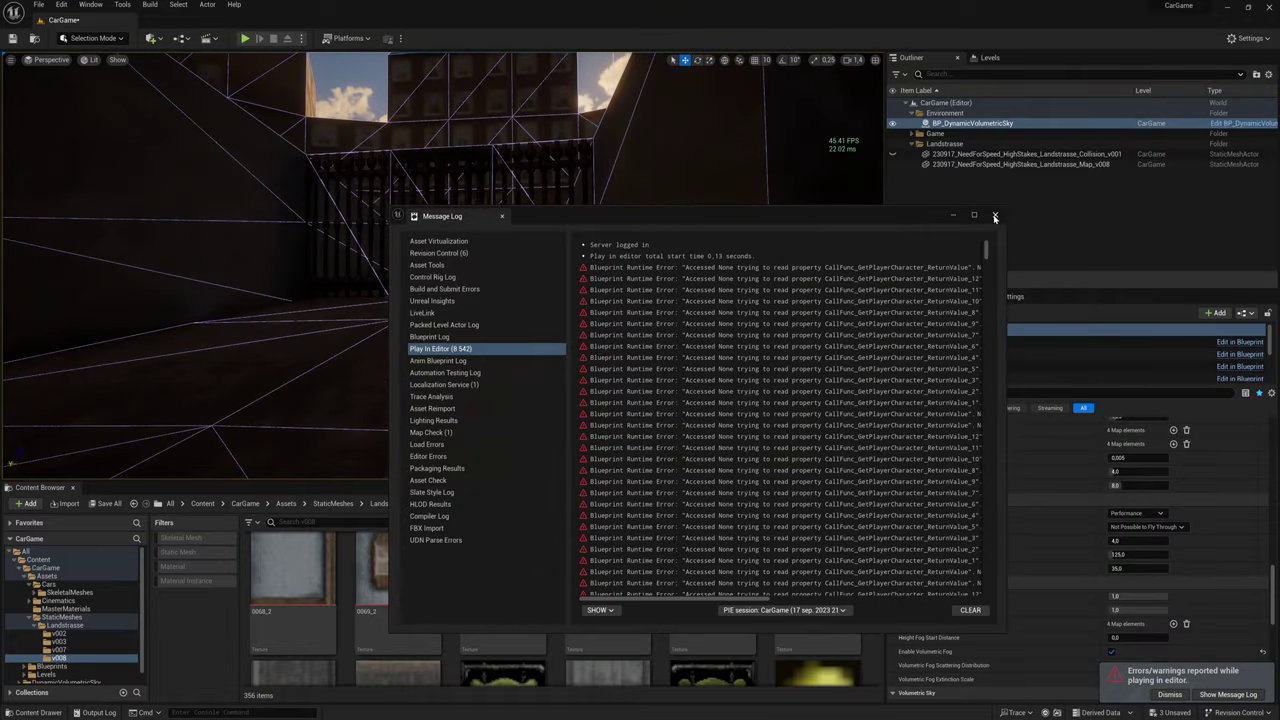
- Close the Message Log of Blueprint runtime errors
click(995, 216)
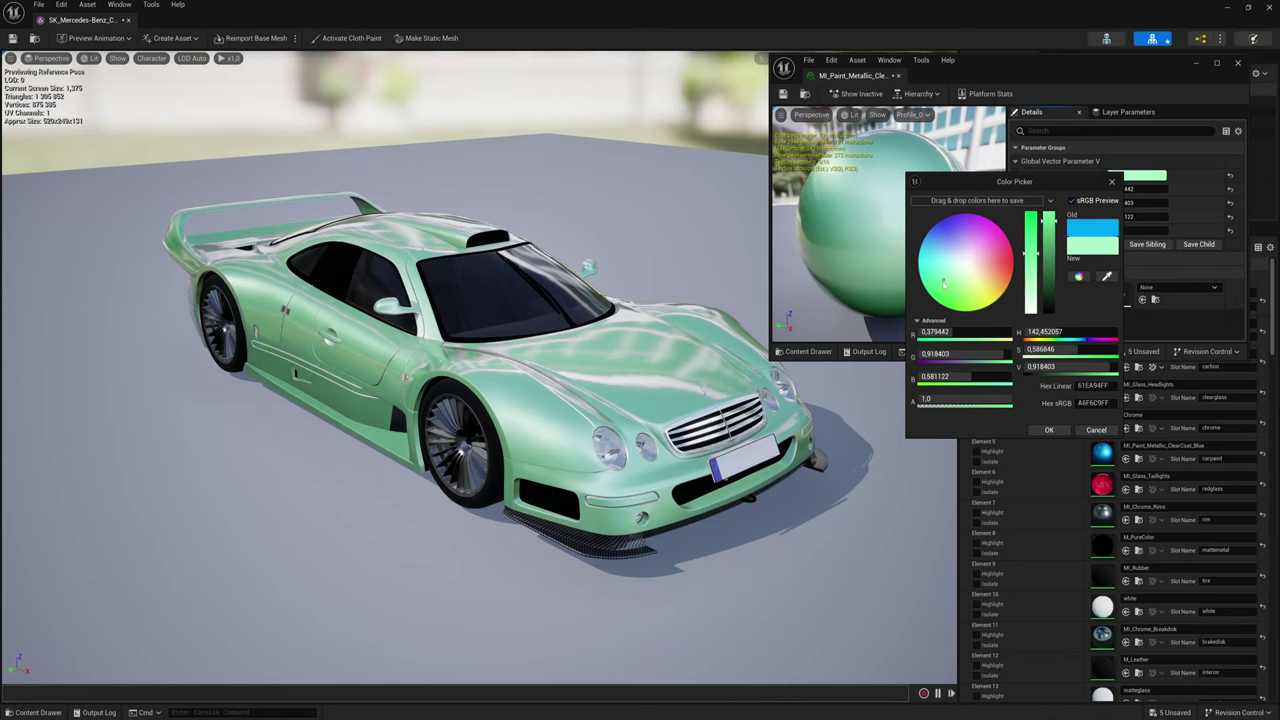
- Repaint the car body pale champagne beige, then orbit to a low view of the track
mouse_move(929, 272)
mouse_down()
mouse_move(910, 210)
mouse_move(925, 198)
mouse_move(976, 226)
mouse_move(970, 284)
mouse_up()
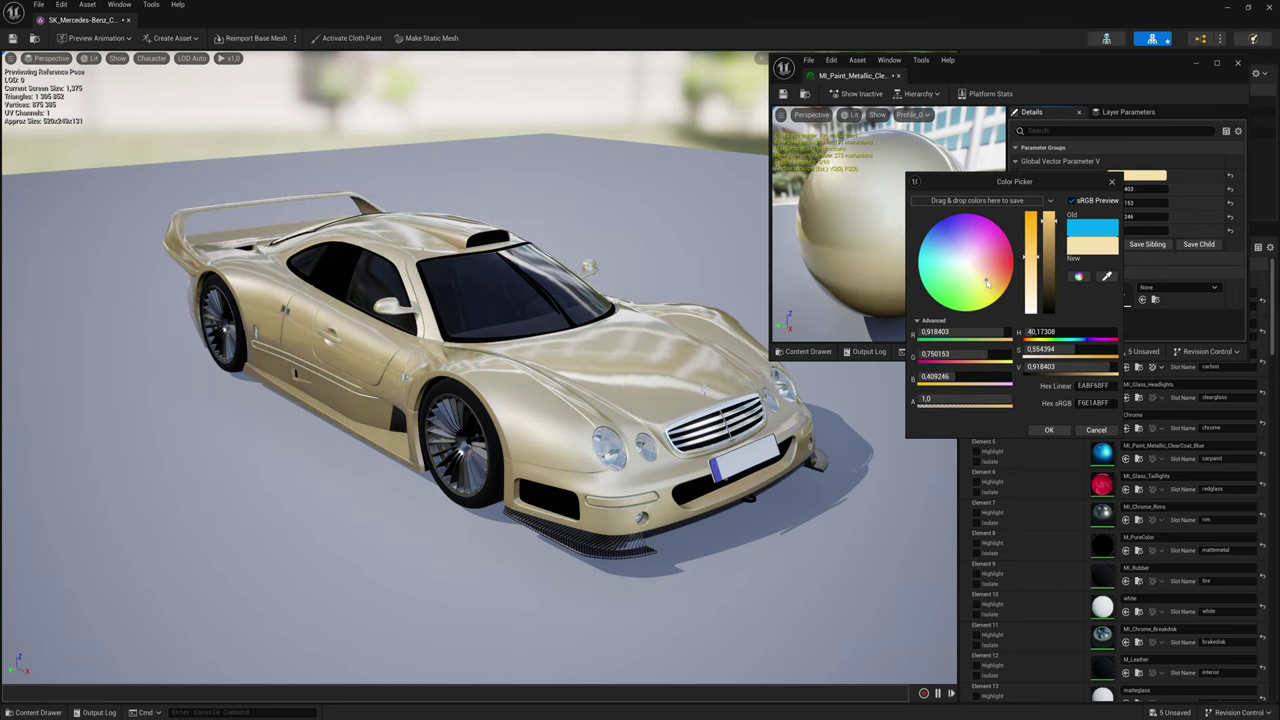
drag(668, 343, 560, 350)
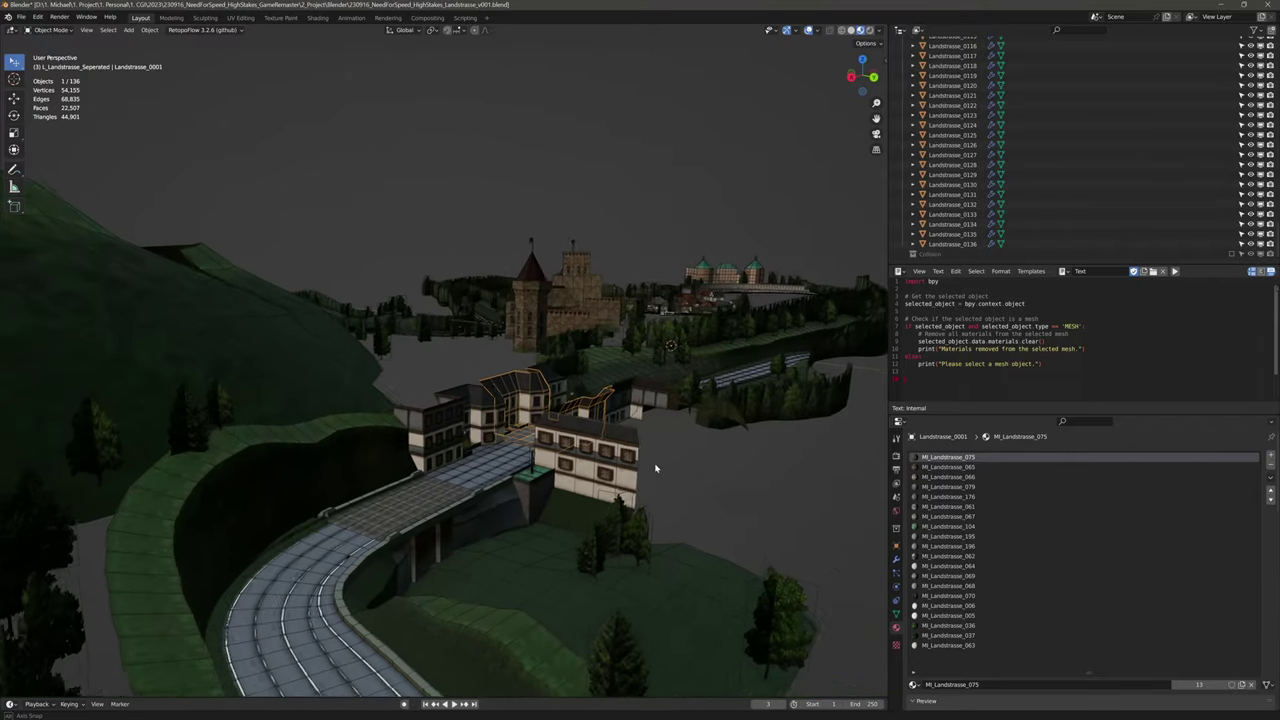
mouse_move(655, 467)
middle_down()
mouse_move(551, 474)
mouse_move(580, 456)
mouse_move(757, 434)
mouse_move(576, 373)
mouse_move(430, 416)
middle_up()
- Select the town building Landstrasse_0047 and zoom around the textured town
click(576, 373)
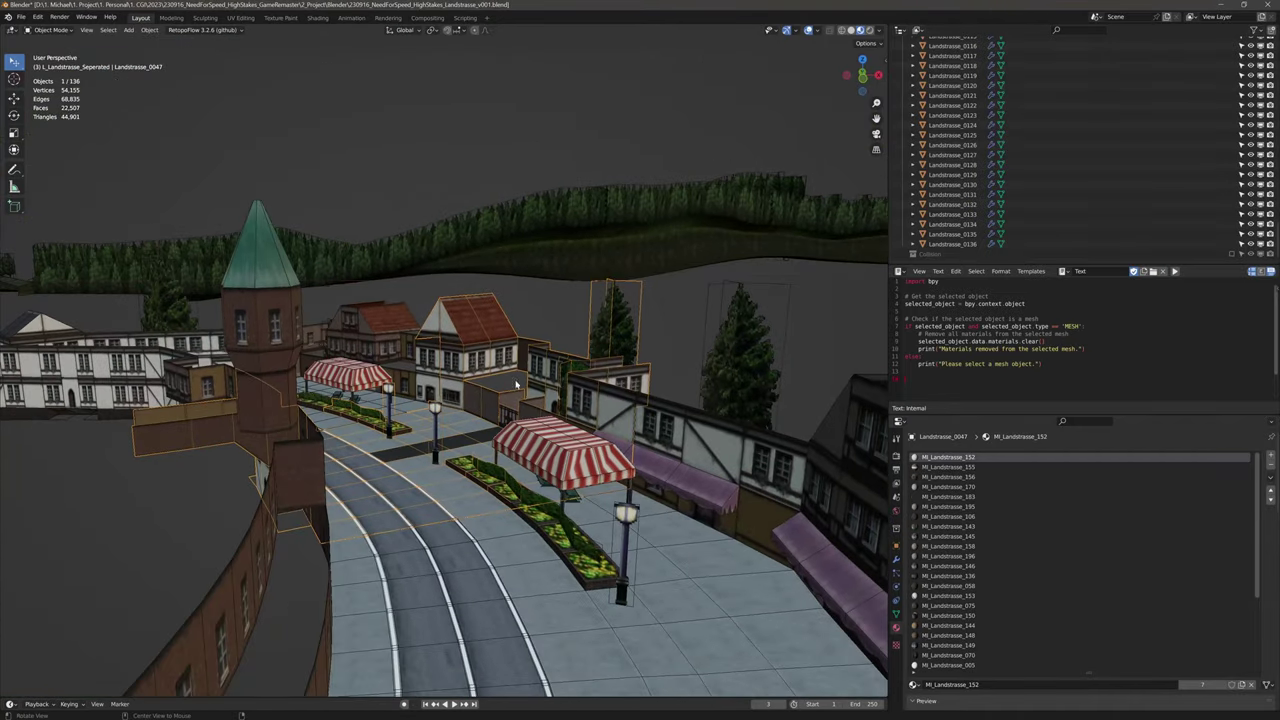
scroll(430, 416, down, 5)
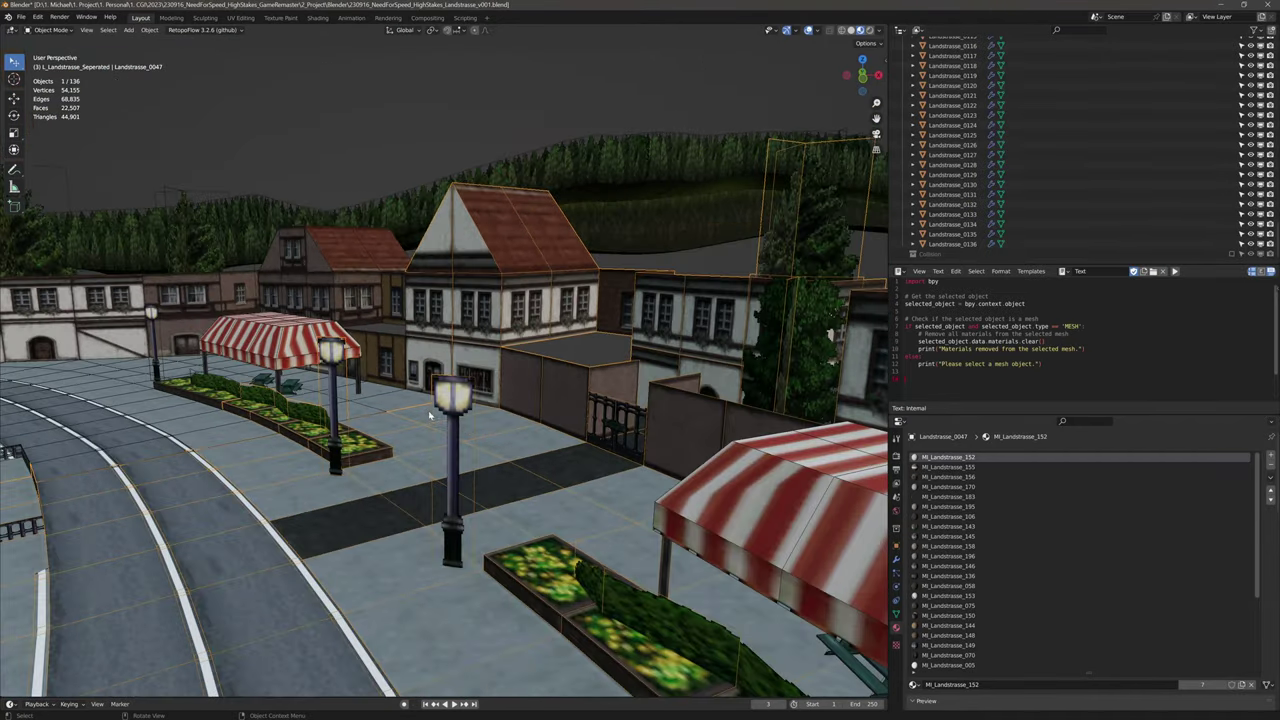
scroll(430, 416, up, 2)
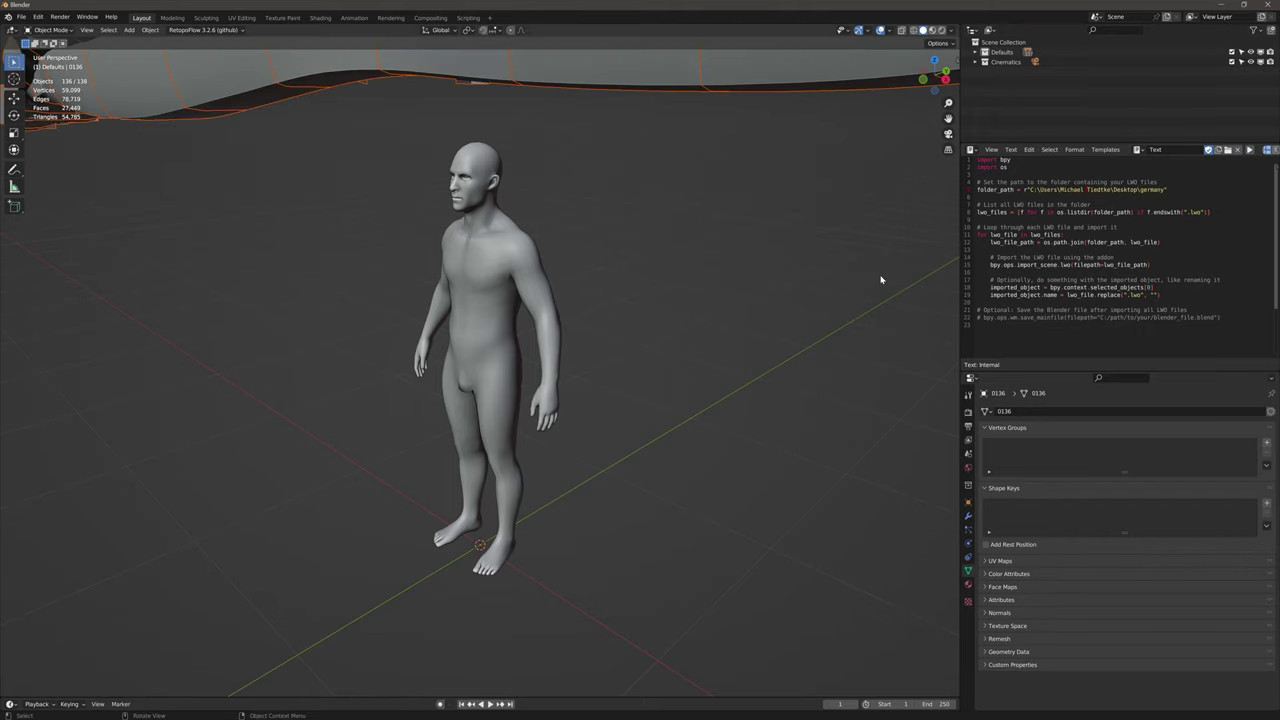
- Orbit and zoom in on the imported castle and town walls
scroll(700, 318, down, 3)
scroll(623, 331, down, 3)
scroll(615, 340, down, 3)
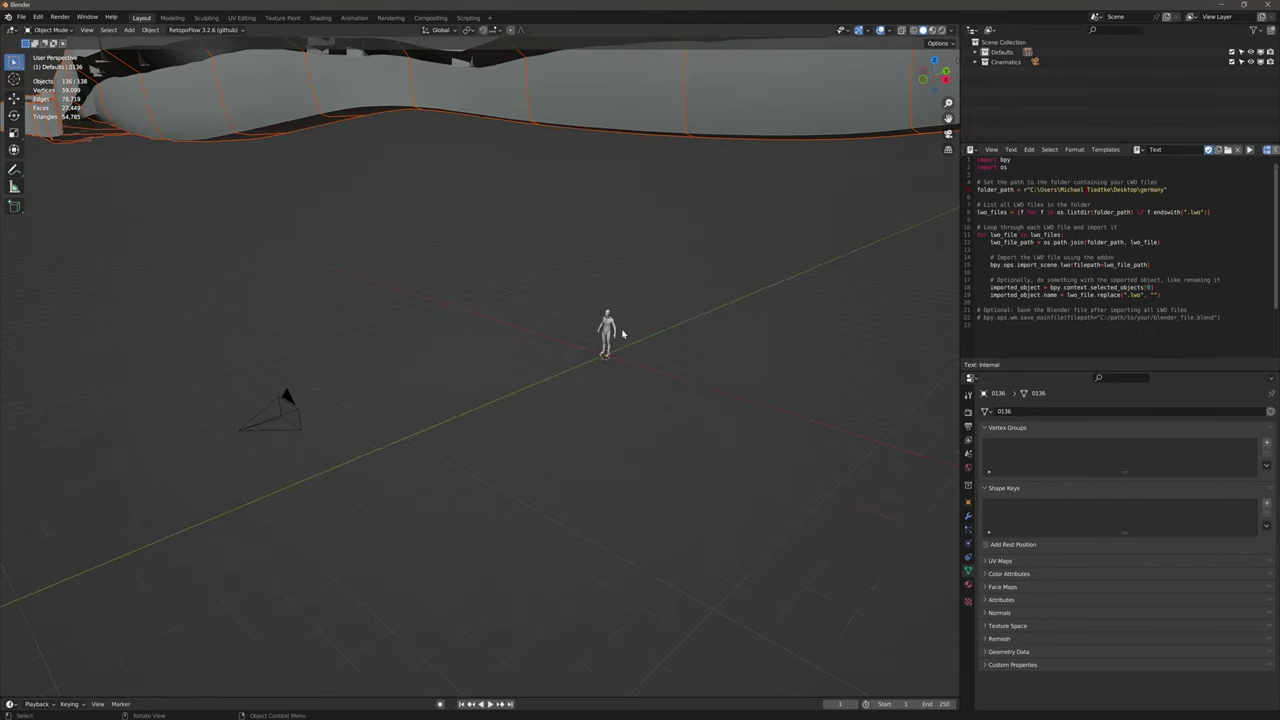
scroll(613, 345, down, 5)
scroll(613, 345, down, 5)
scroll(591, 372, down, 4)
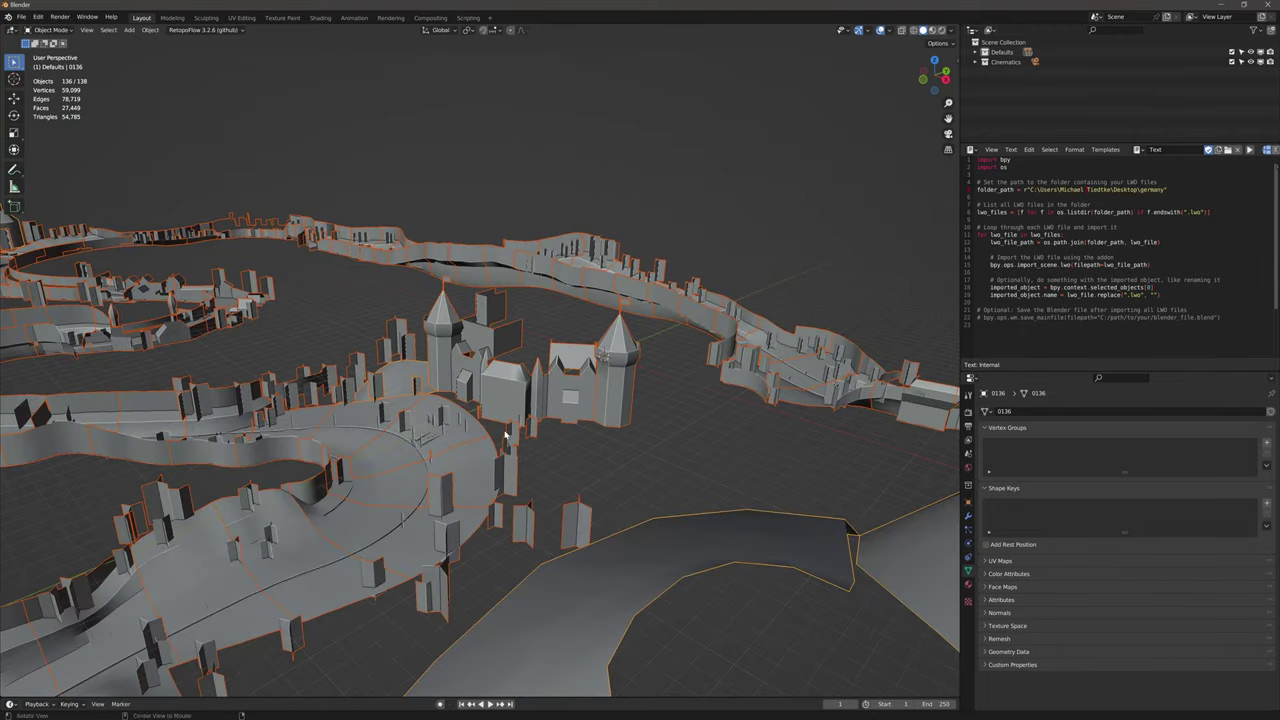
middle_drag(505, 435, 583, 423)
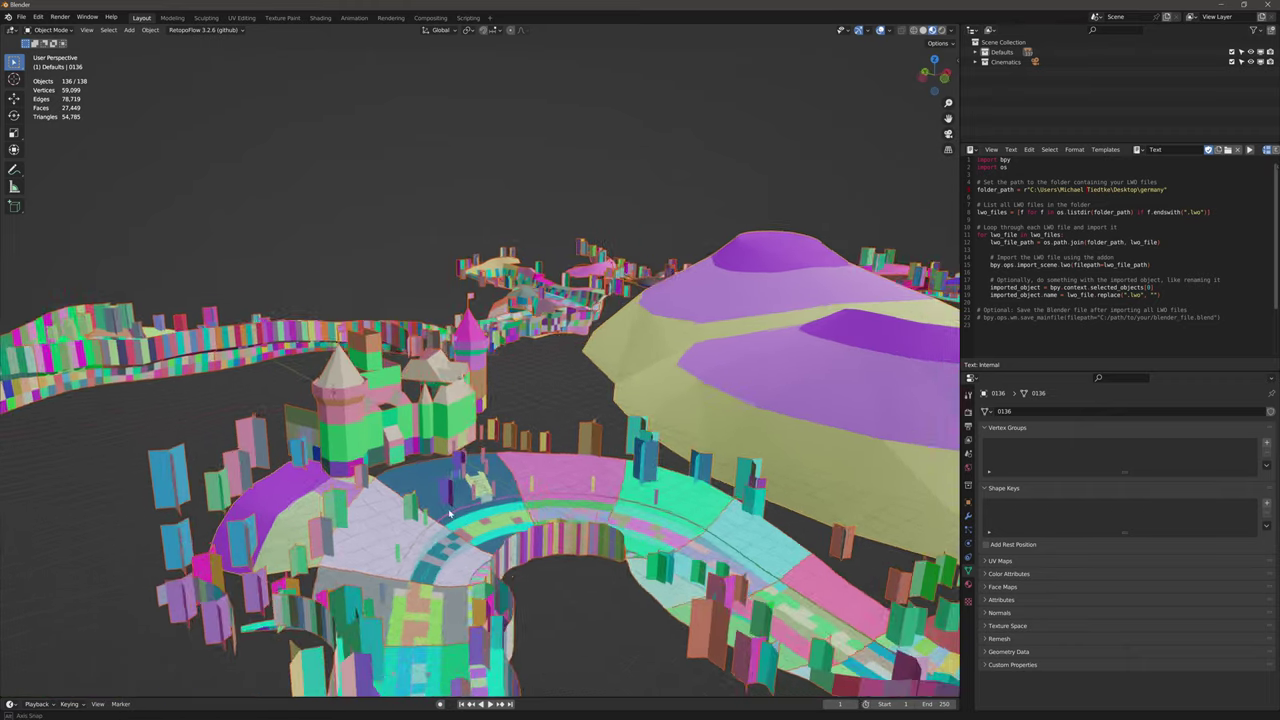
mouse_move(410, 507)
middle_down()
mouse_move(453, 492)
mouse_move(470, 420)
middle_up()
scroll(453, 492, up, 2)
scroll(470, 420, up, 3)
scroll(470, 420, up, 4)
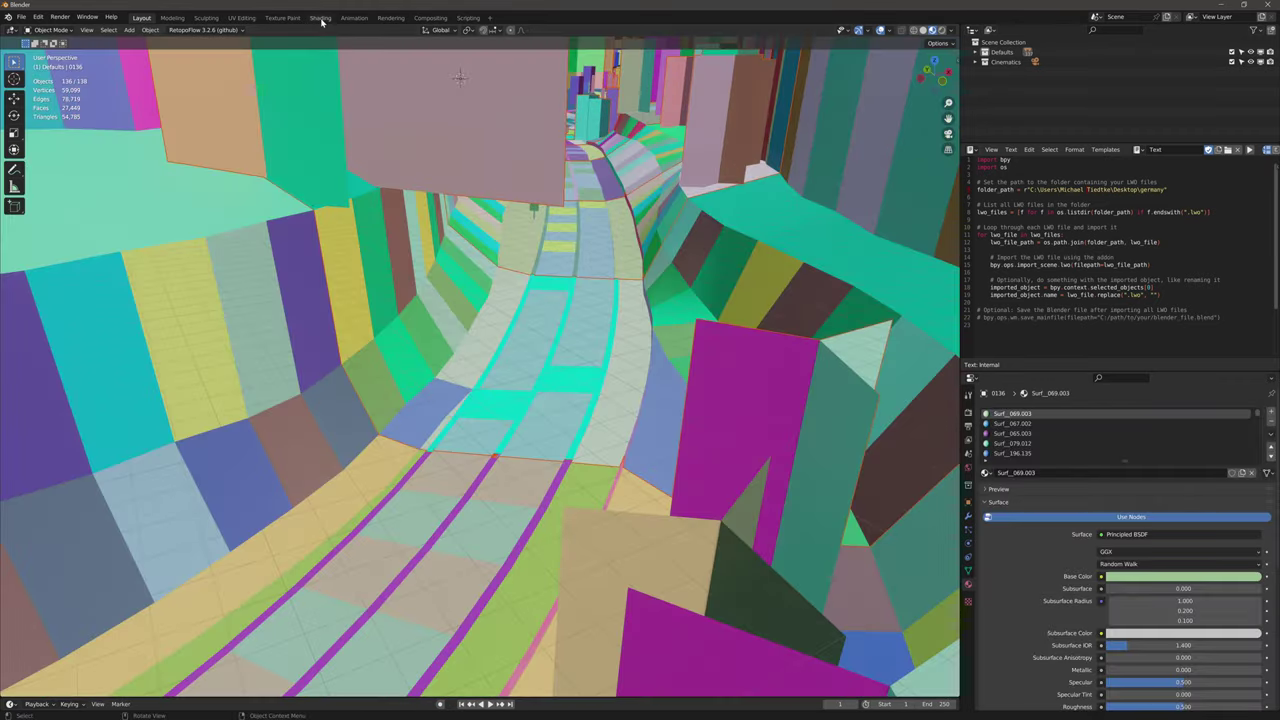
- In the Shading workspace, place the 0069.BMP texture node left of the Principled BSDF and select the BSDF
click(320, 17)
scroll(771, 209, down, 3)
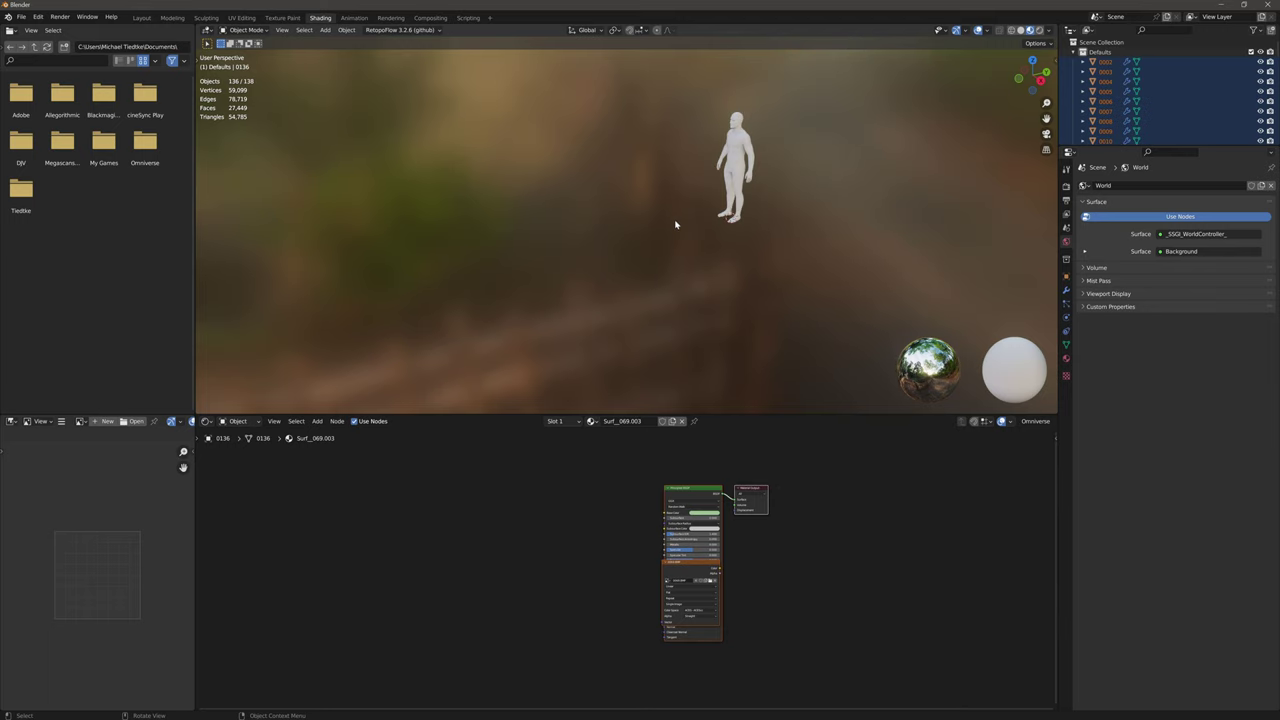
scroll(674, 220, down, 5)
scroll(666, 223, down, 5)
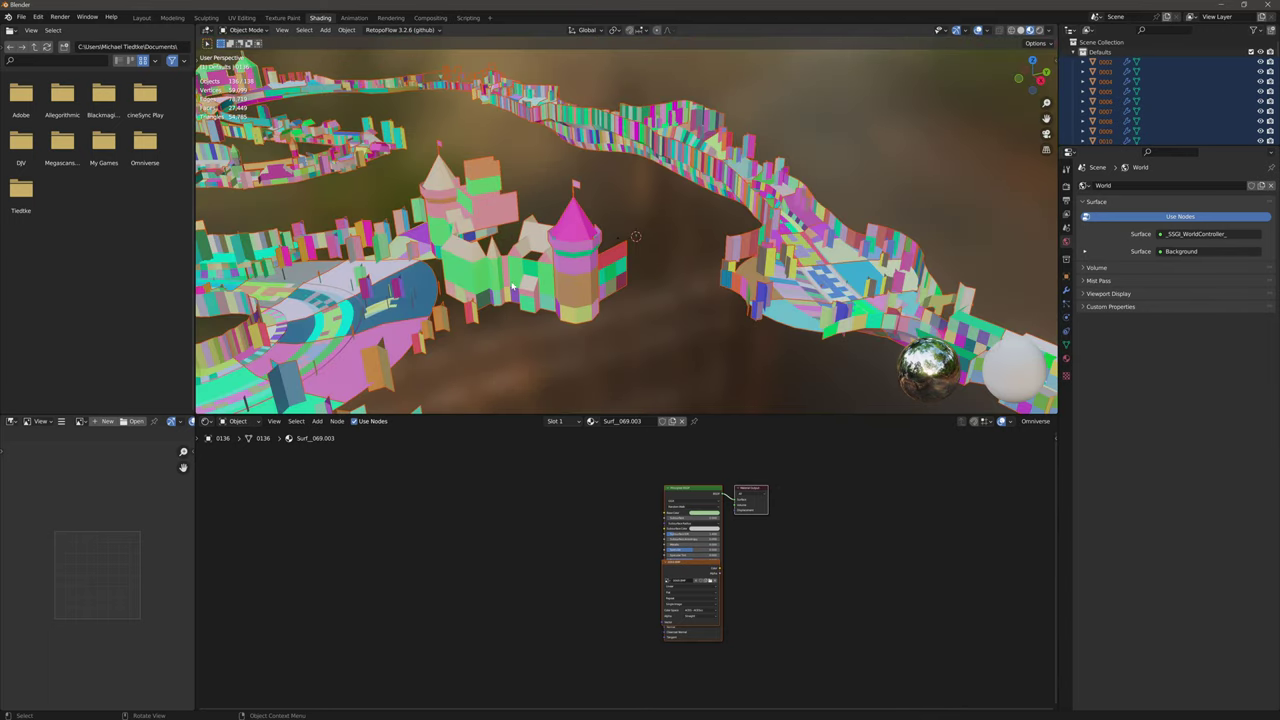
middle_drag(512, 287, 600, 287)
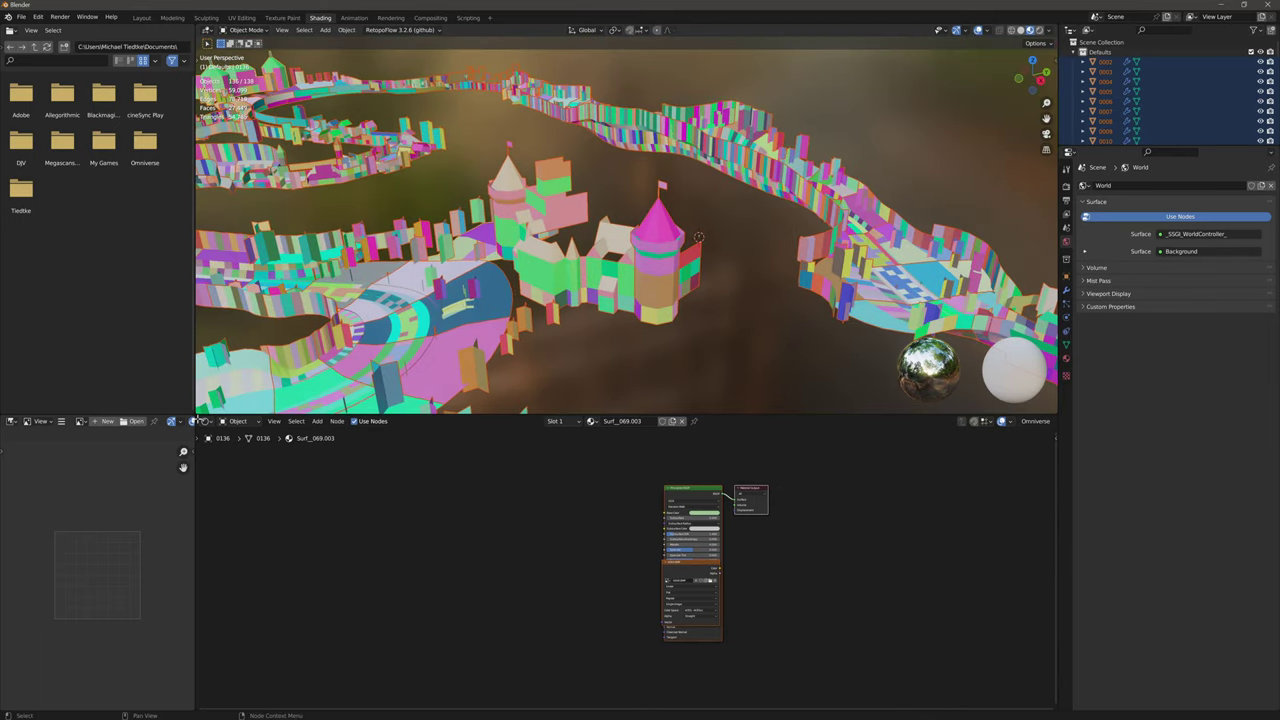
drag(690, 590, 595, 520)
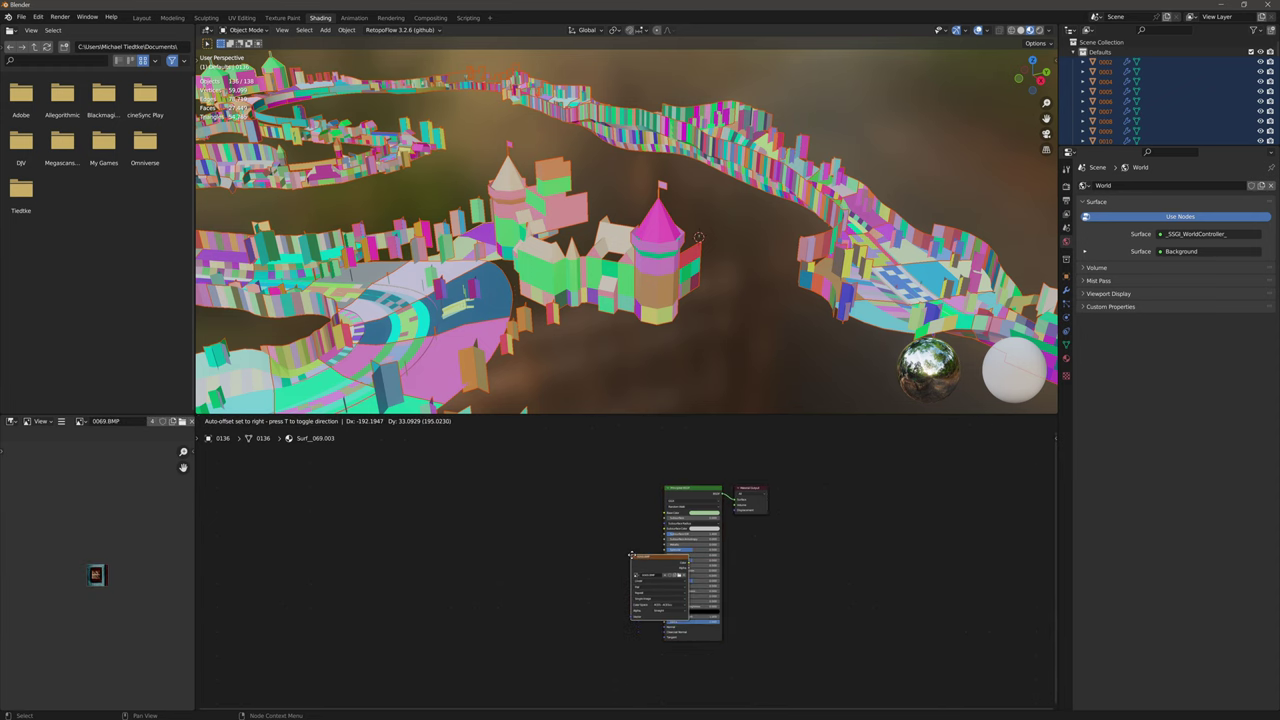
scroll(630, 525, up, 2)
scroll(660, 525, up, 1)
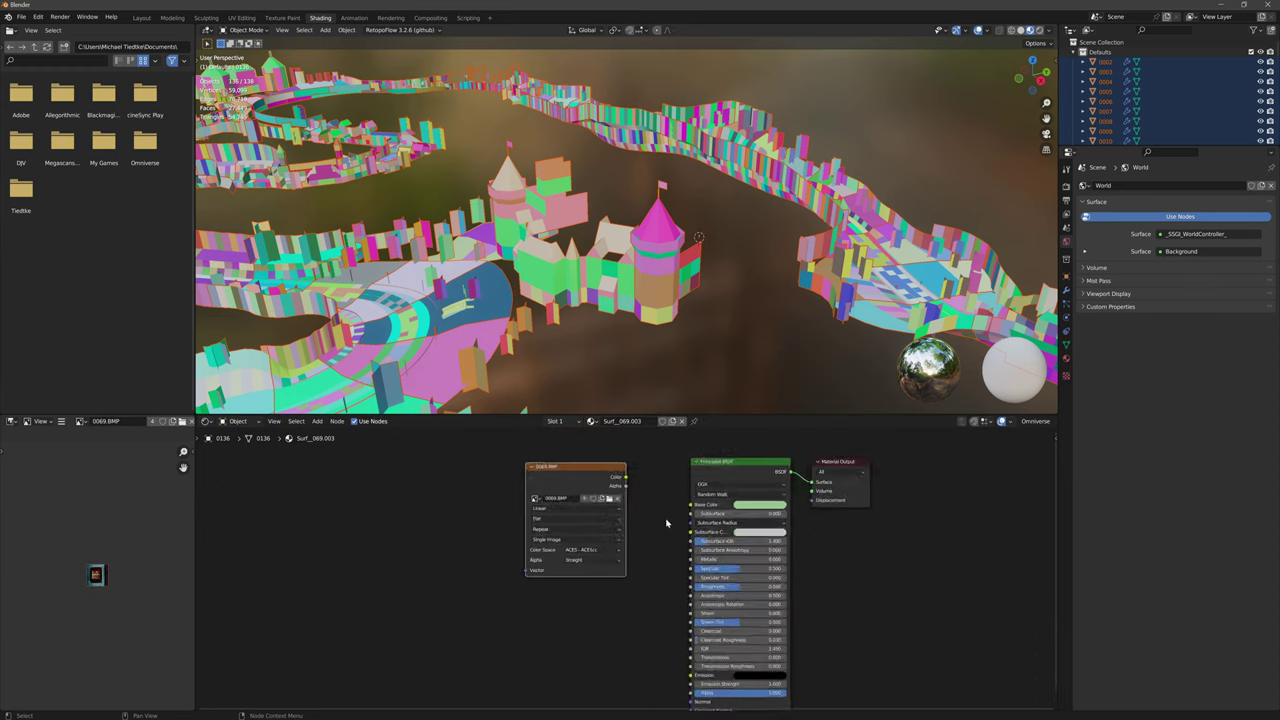
click(690, 497)
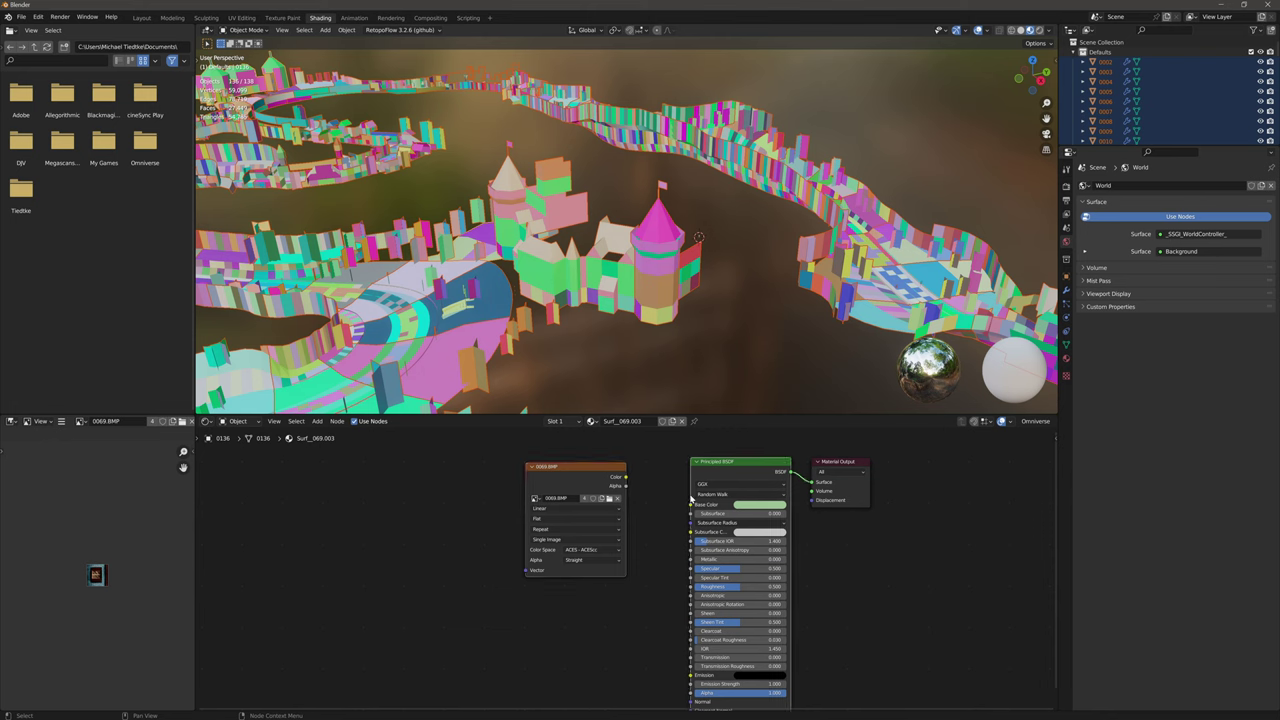
- Run a pasted script linking image textures into Base Color, and preview the textured track
key(f)
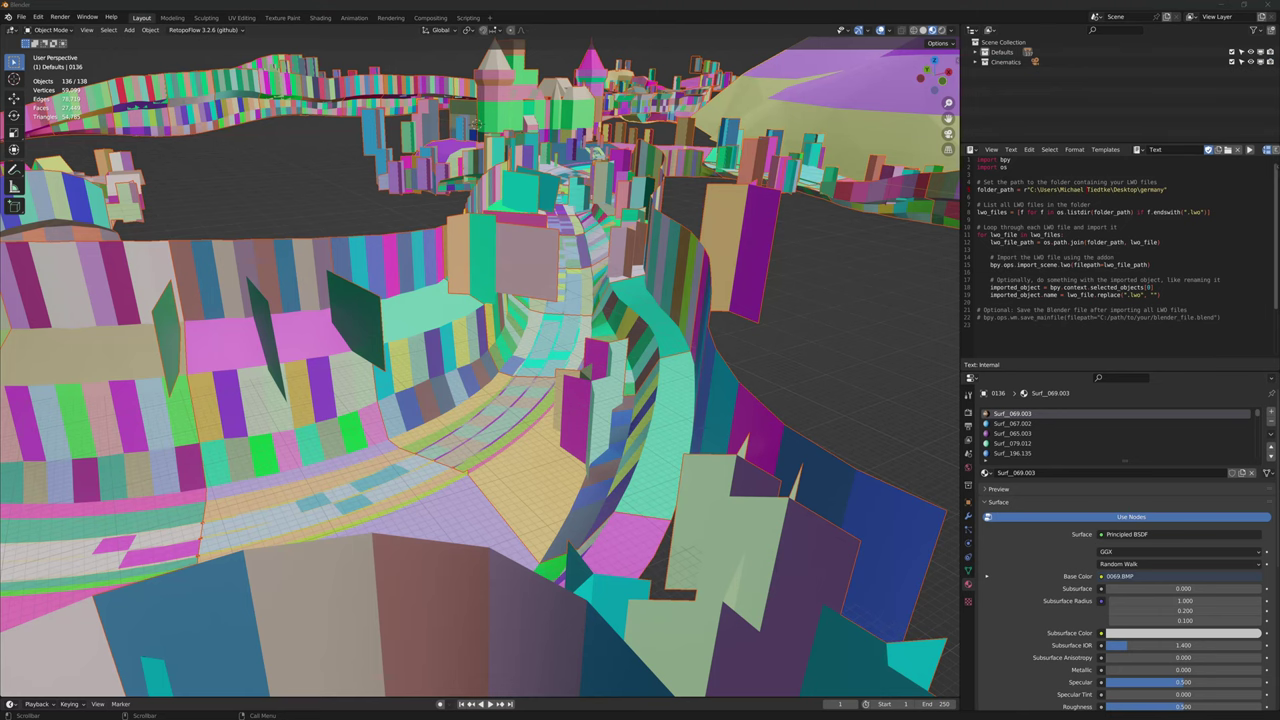
key(ctrl+a)
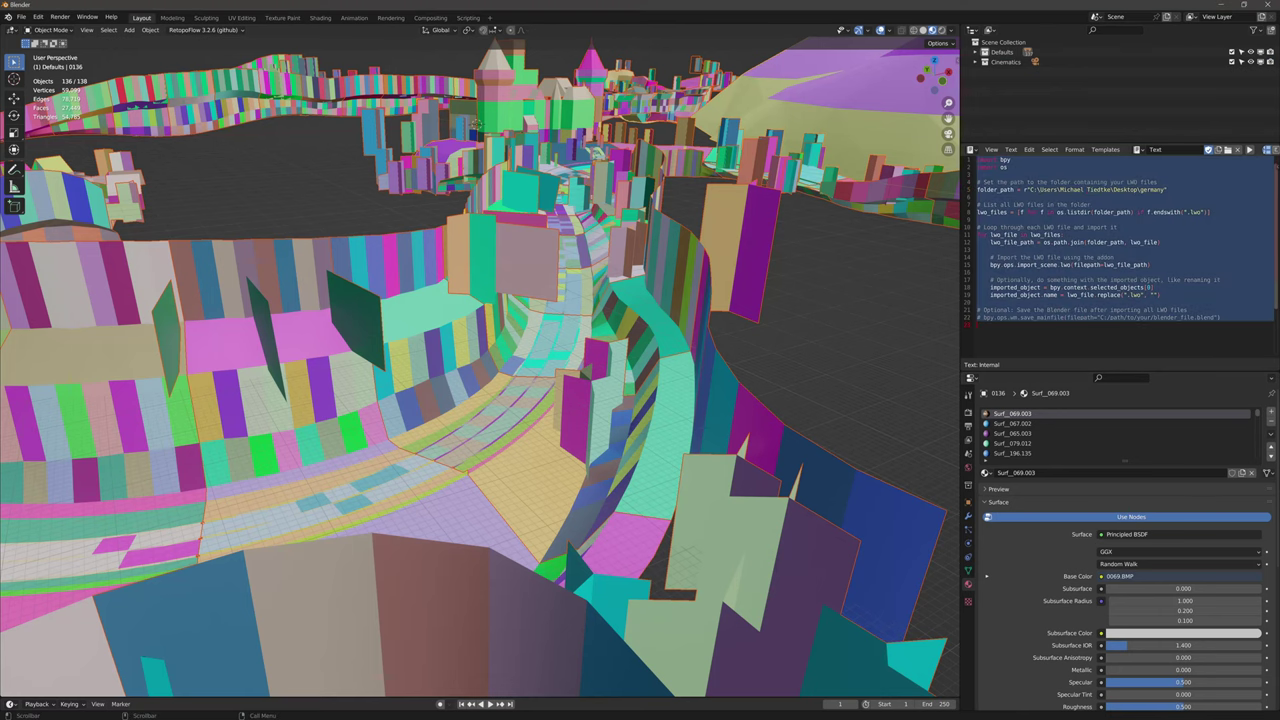
key(ctrl+v)
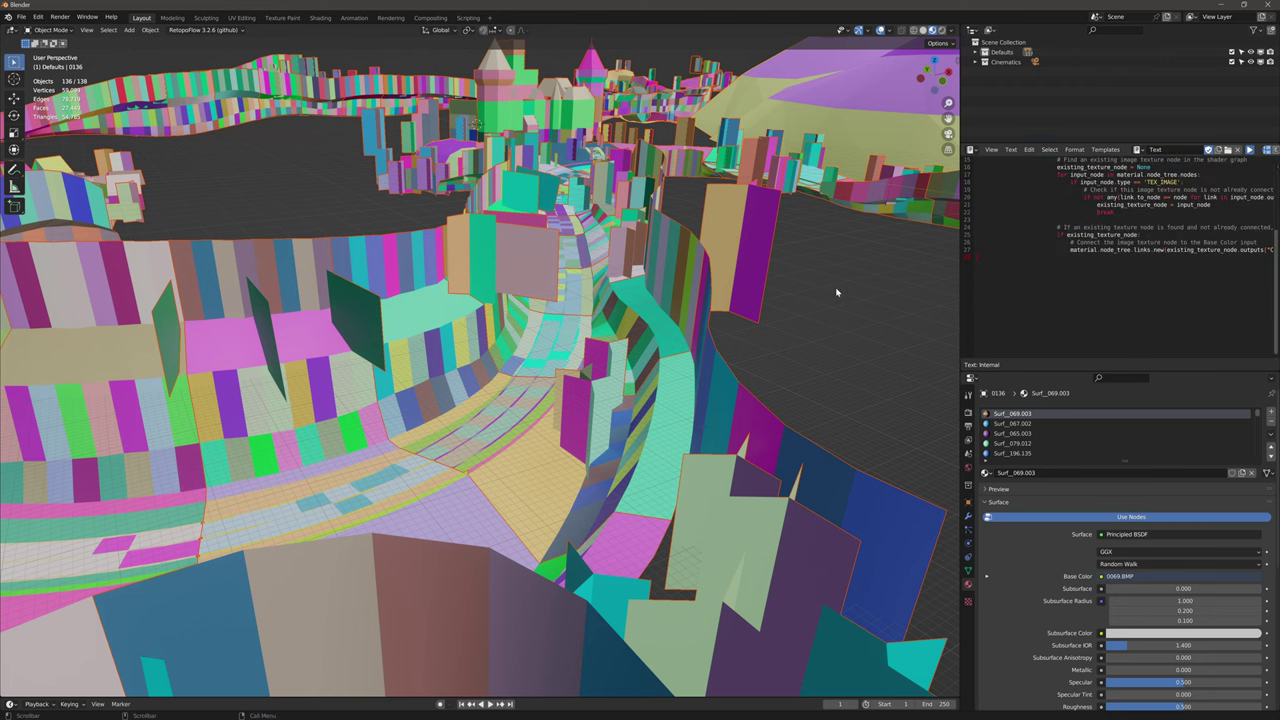
key(z)
key(2)
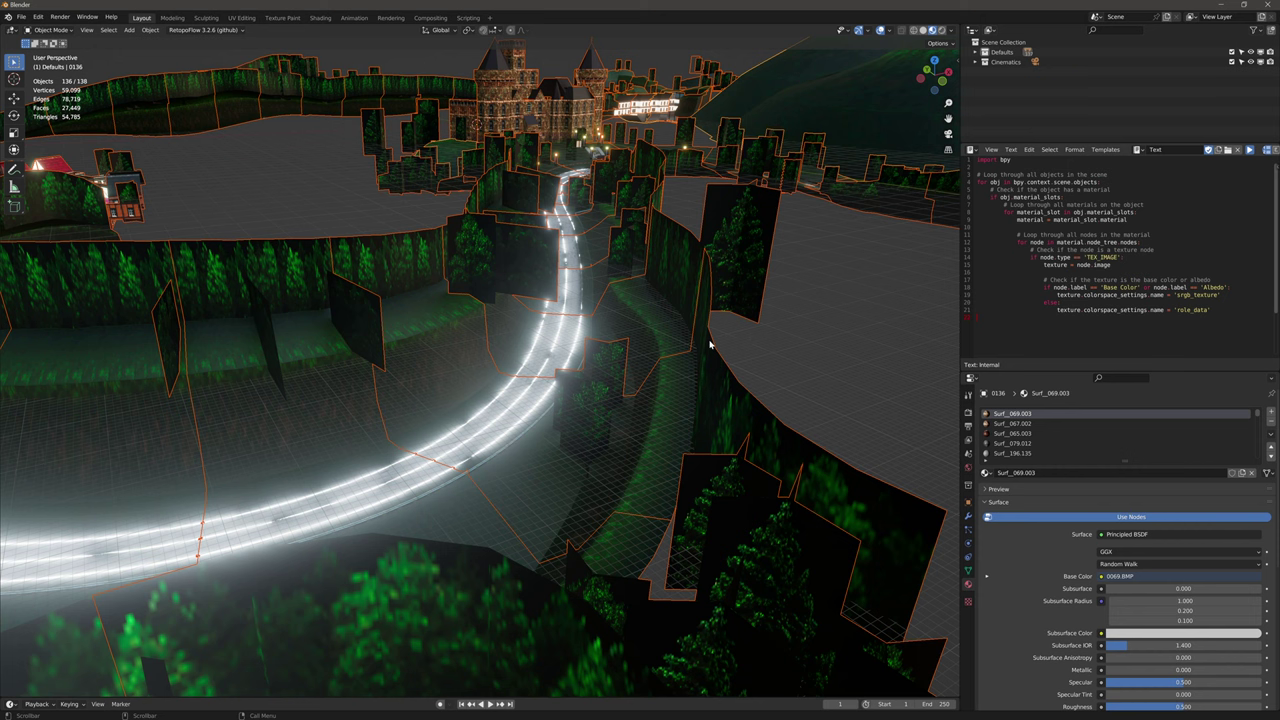
- Run the texture colour-space script, then deselect everything and orbit around the track scenery
key(z)
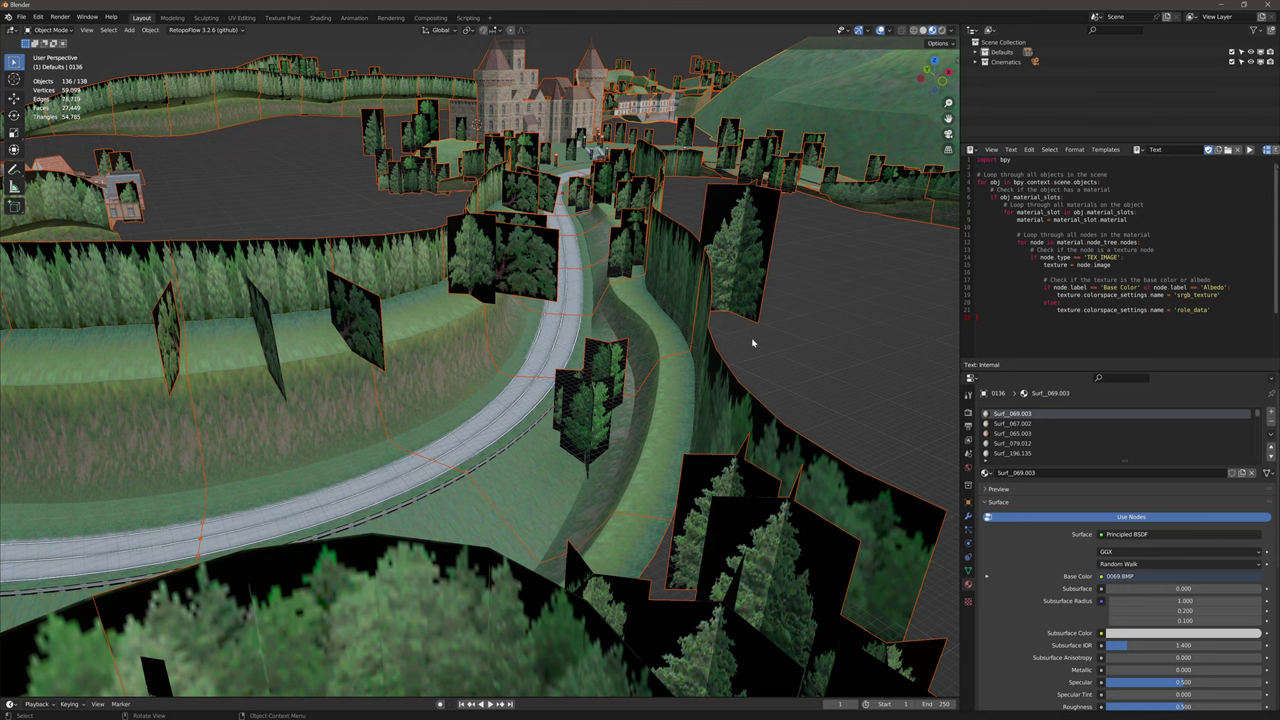
click(757, 350)
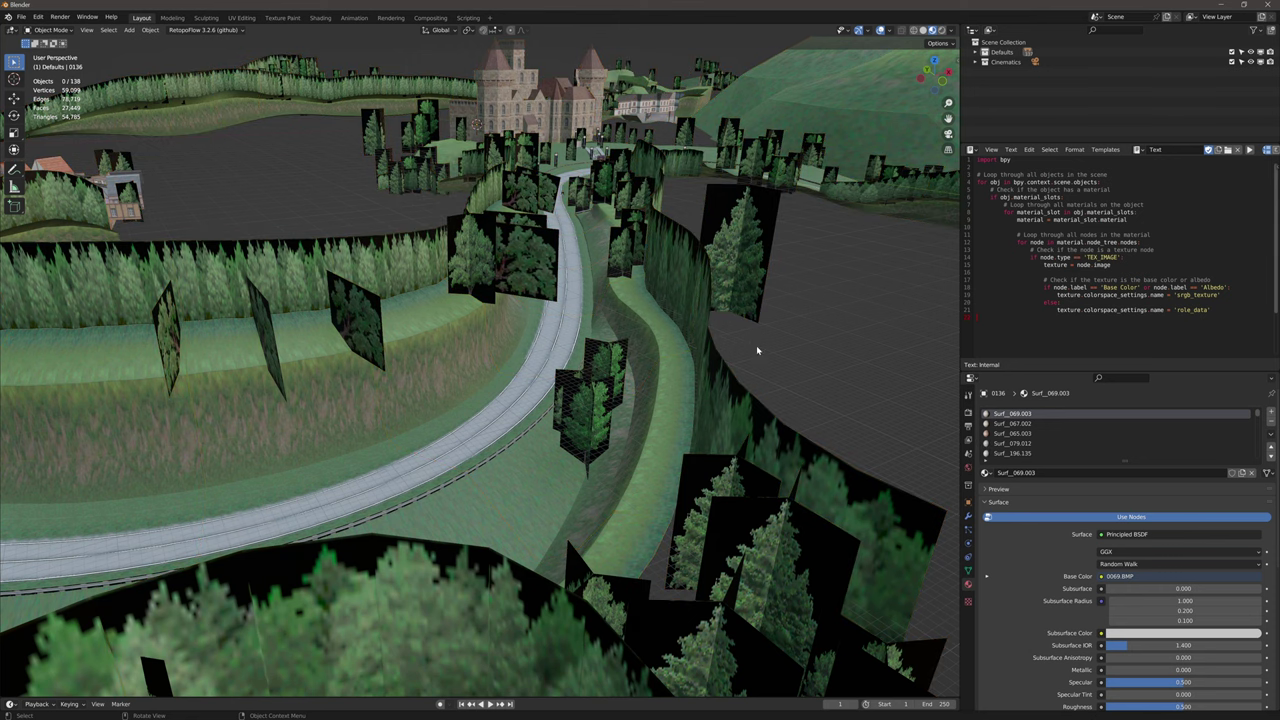
mouse_move(750, 341)
middle_down()
mouse_move(593, 396)
mouse_move(612, 392)
middle_up()
scroll(1110, 197, down, 5)
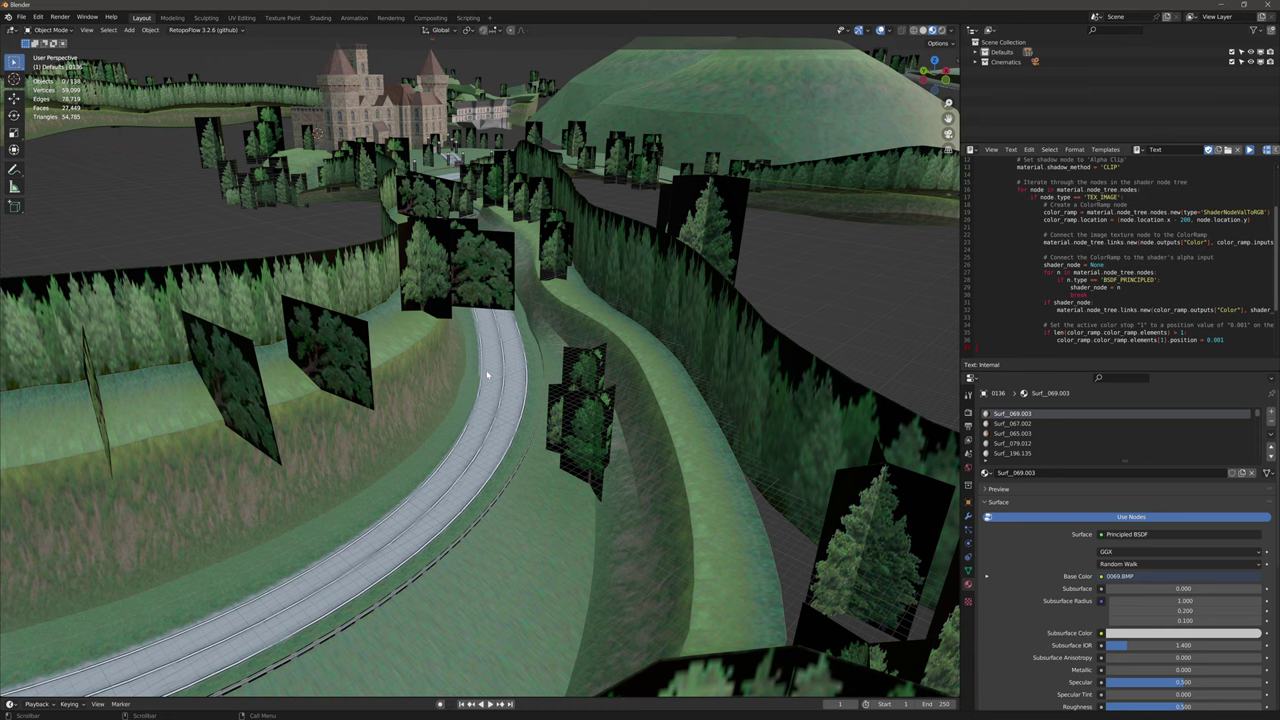
- Select all track meshes, scale their UVs together in UV Editing, and return to Object Mode
key(z)
key(z)
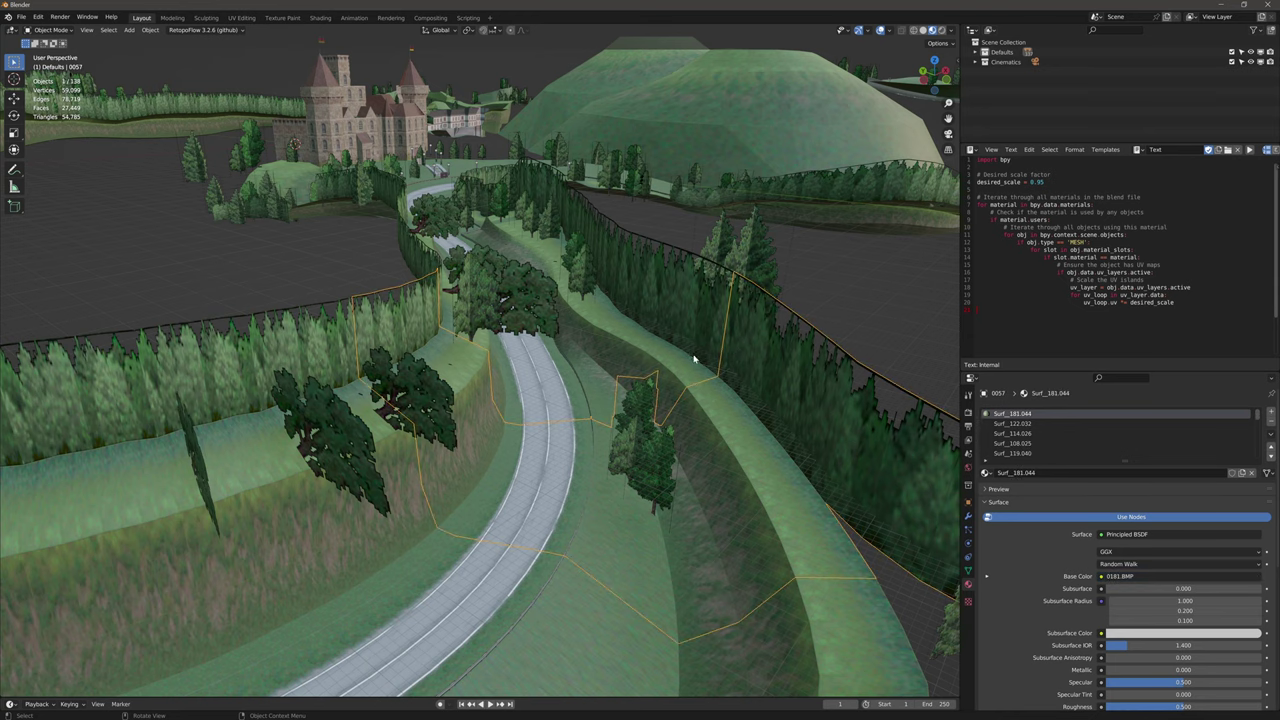
key(a)
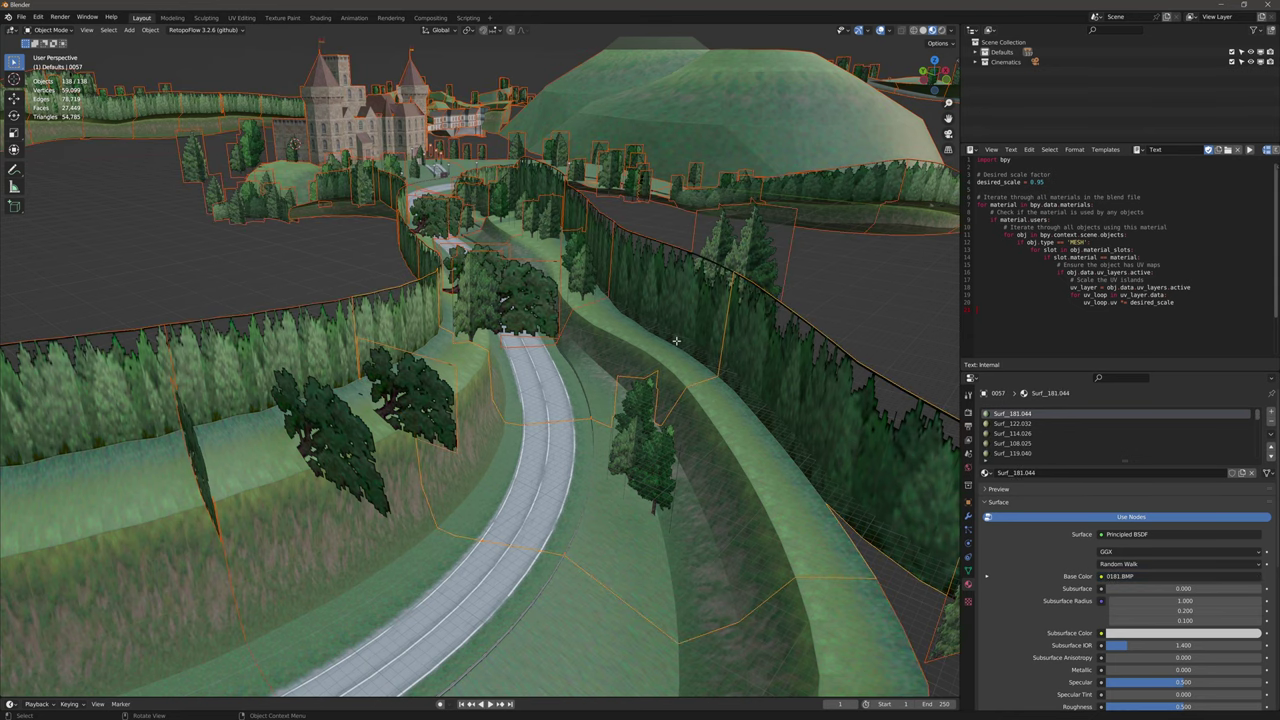
key(Tab)
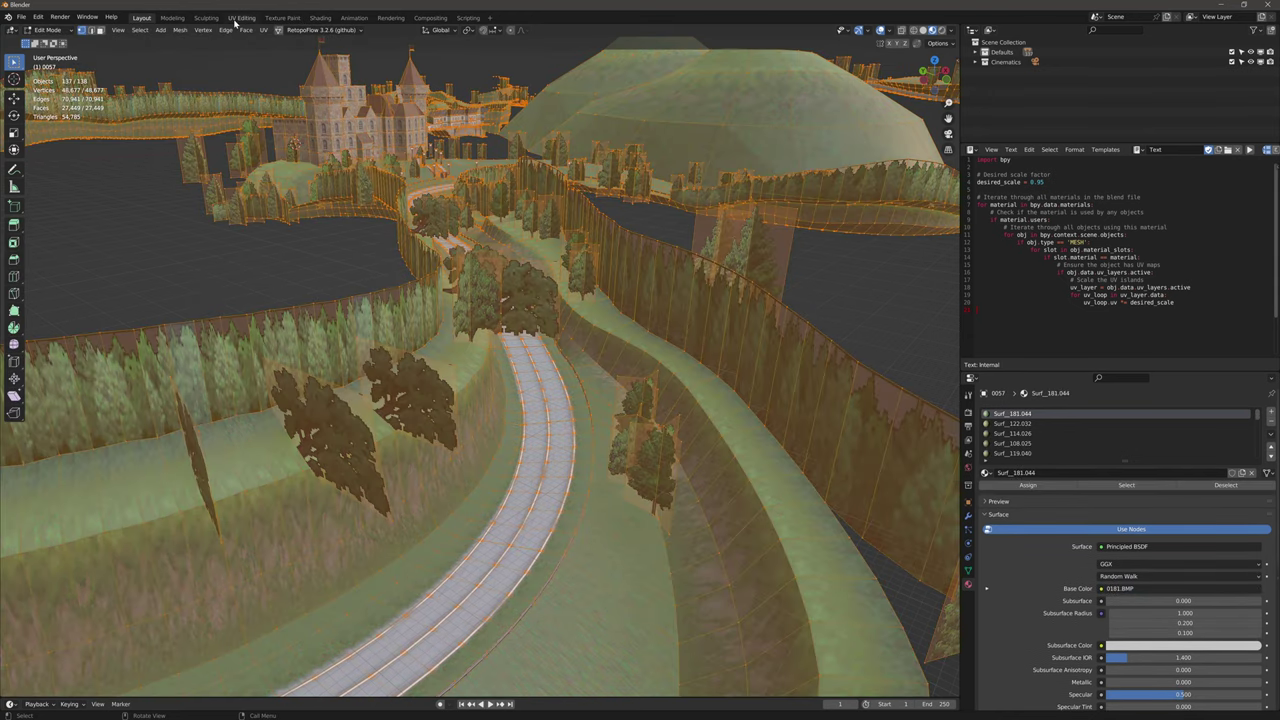
click(240, 18)
key(s)
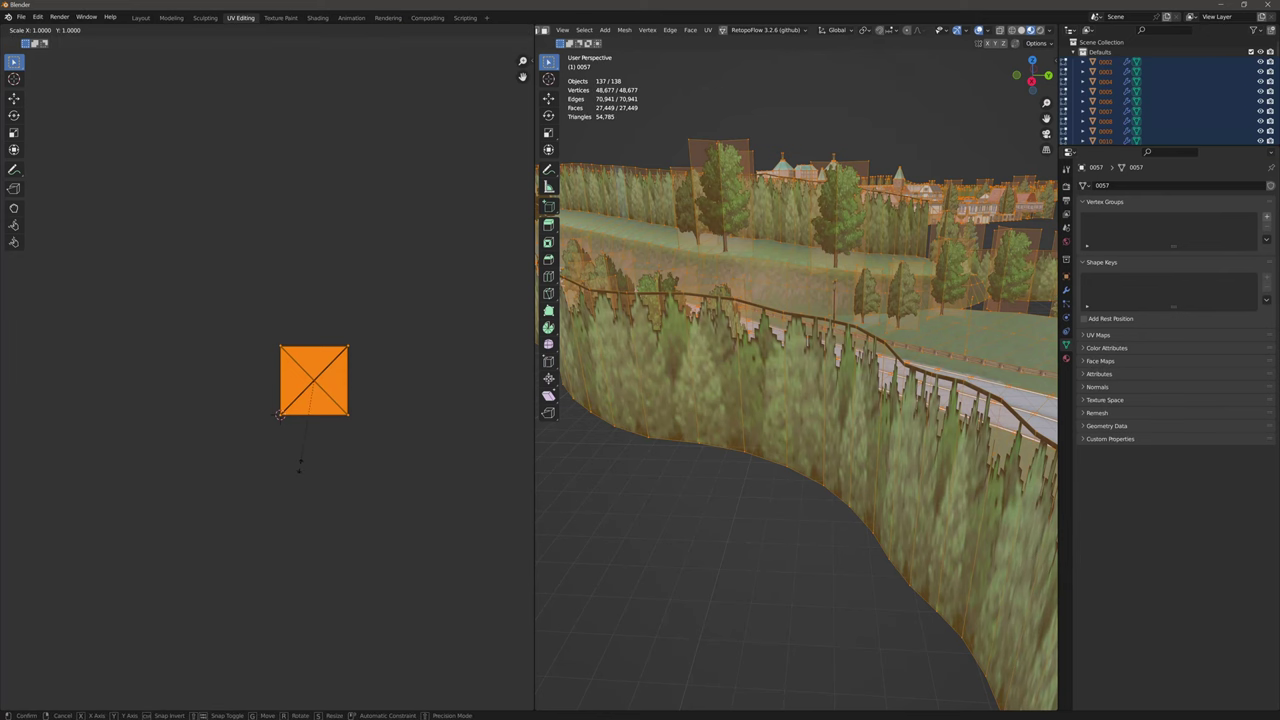
click(299, 470)
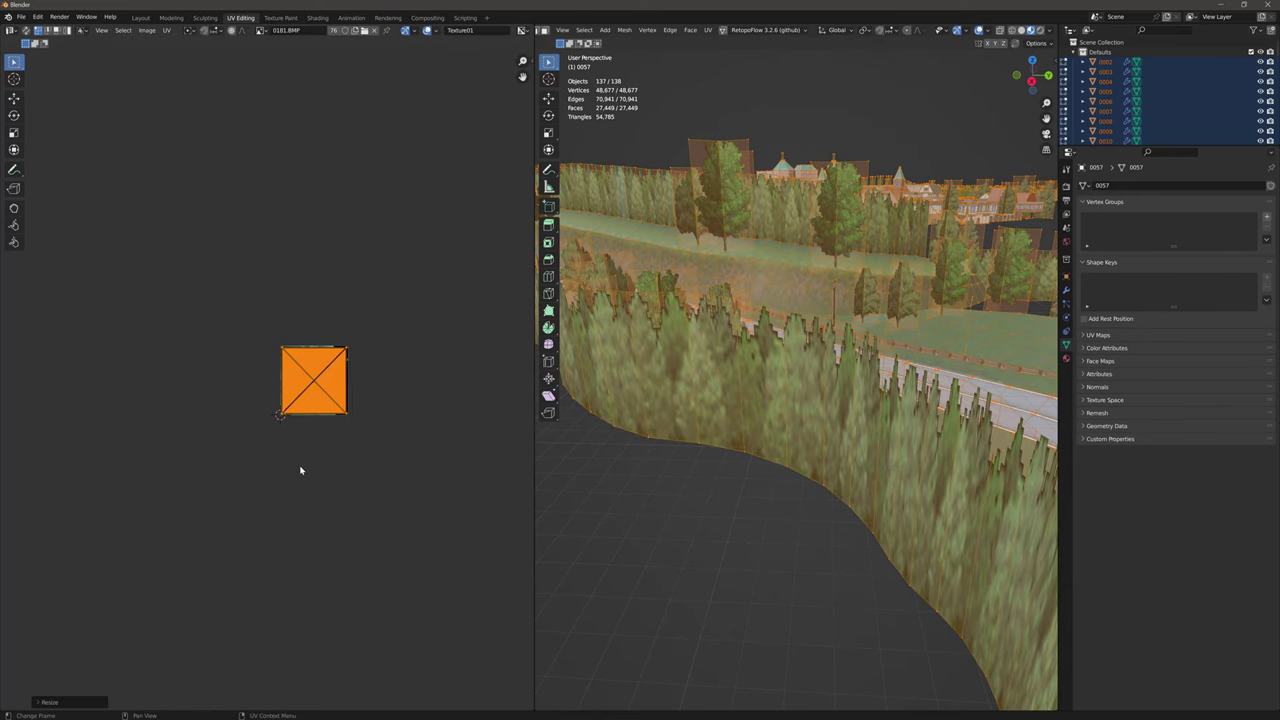
key(Tab)
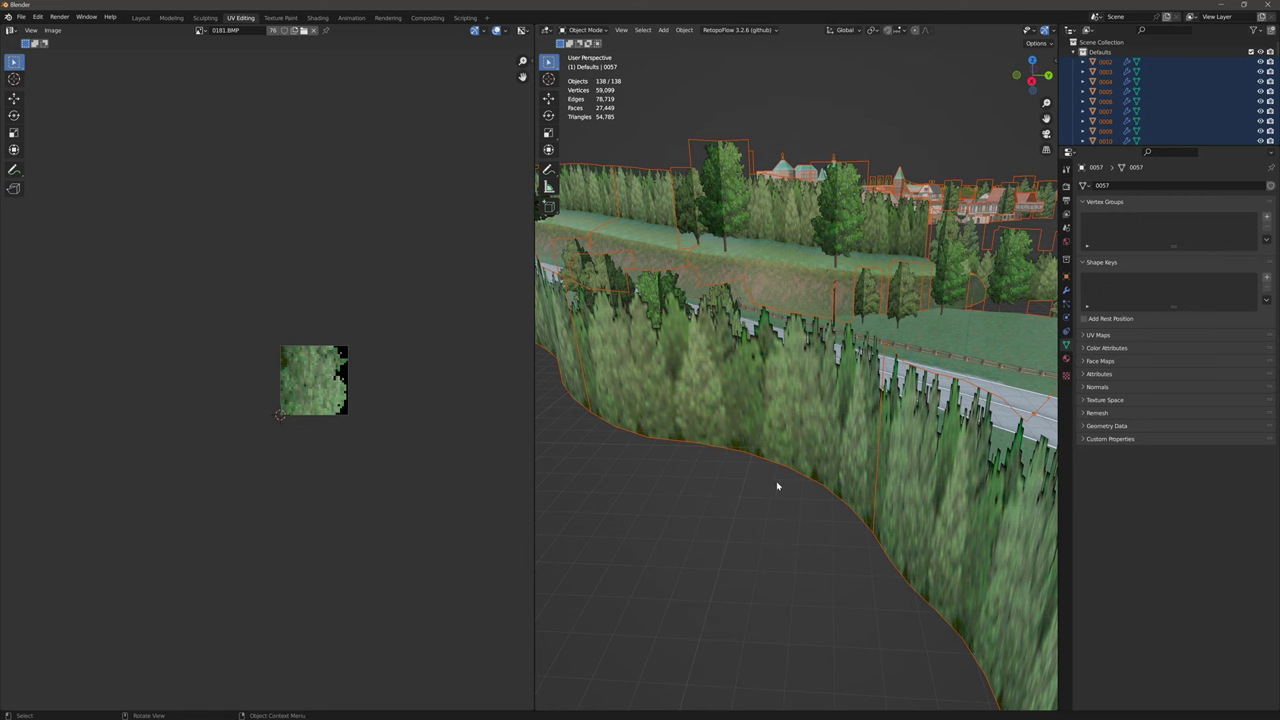
middle_drag(777, 486, 863, 449)
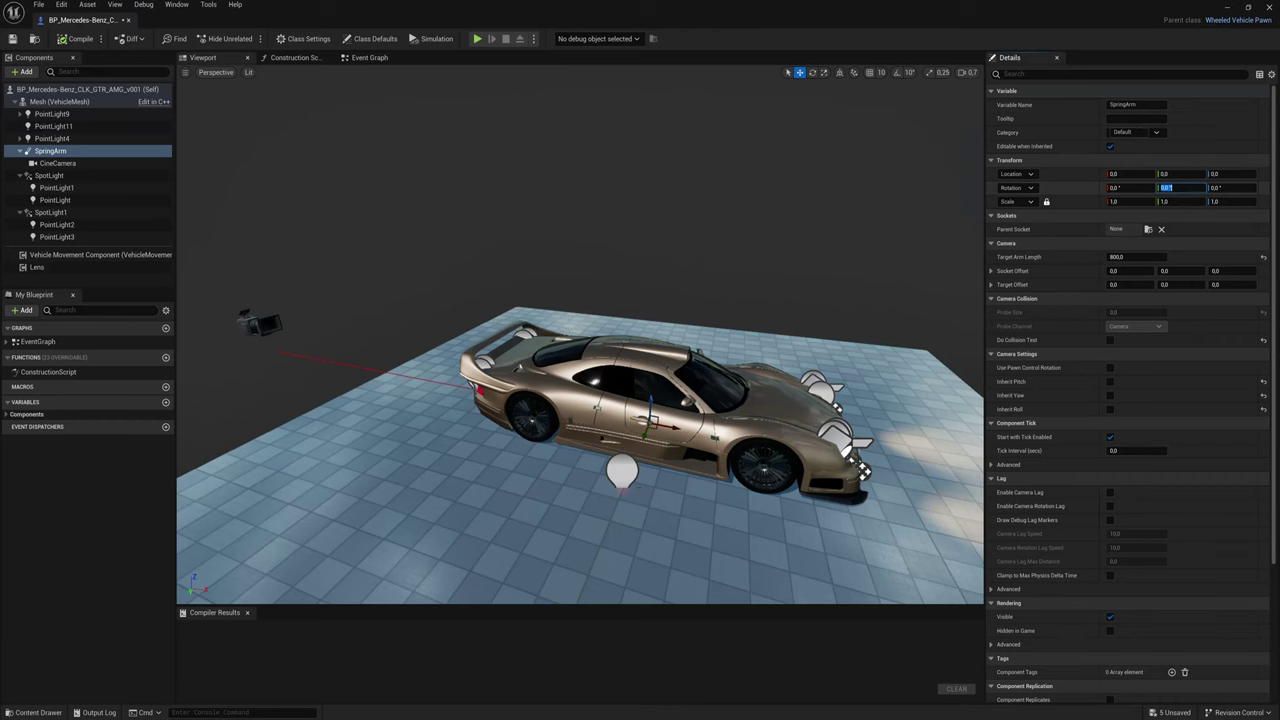
- Set the SpringArm pitch to -10° and frame the spring arm
key(BackSpace)
key(Return)
text(-10)
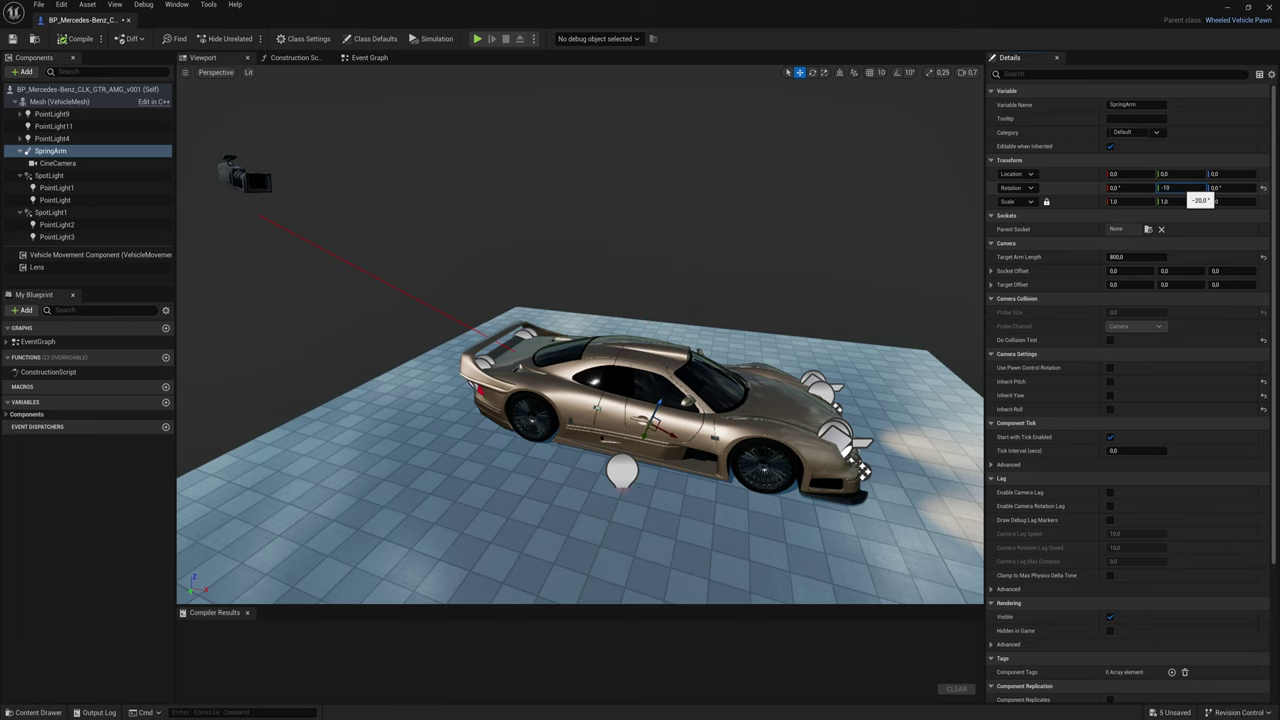
key(Return)
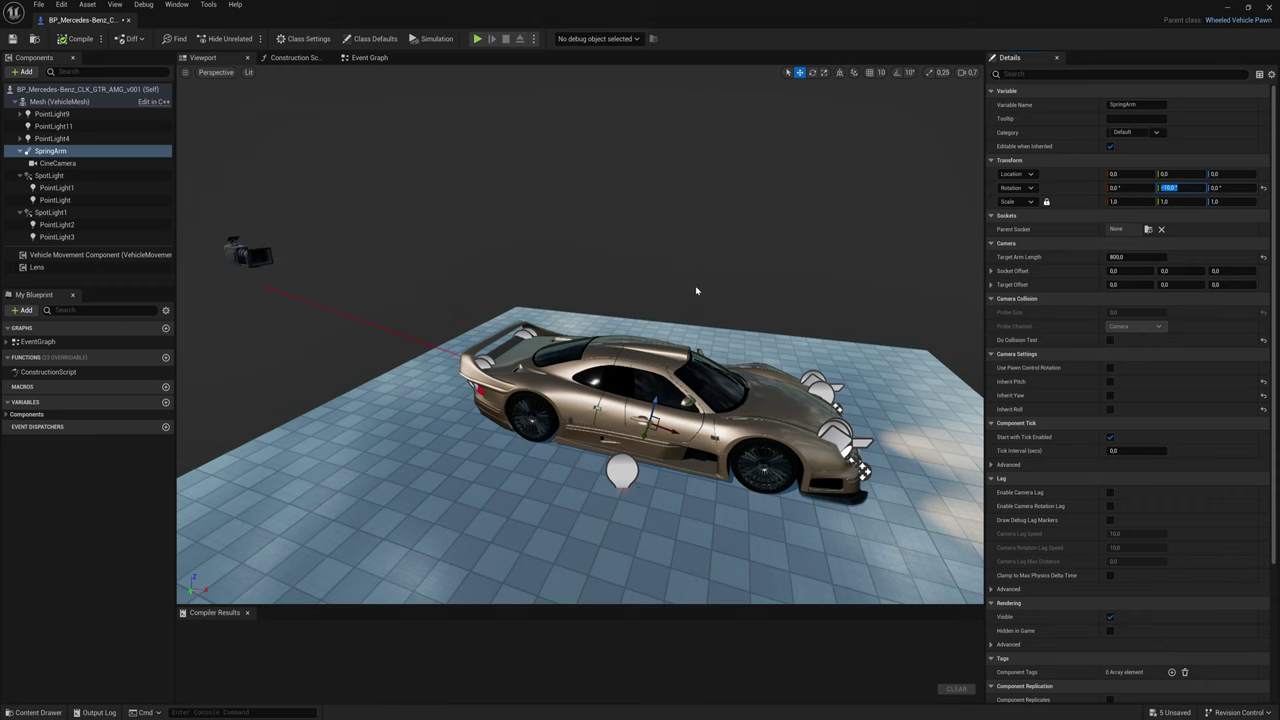
key(f)
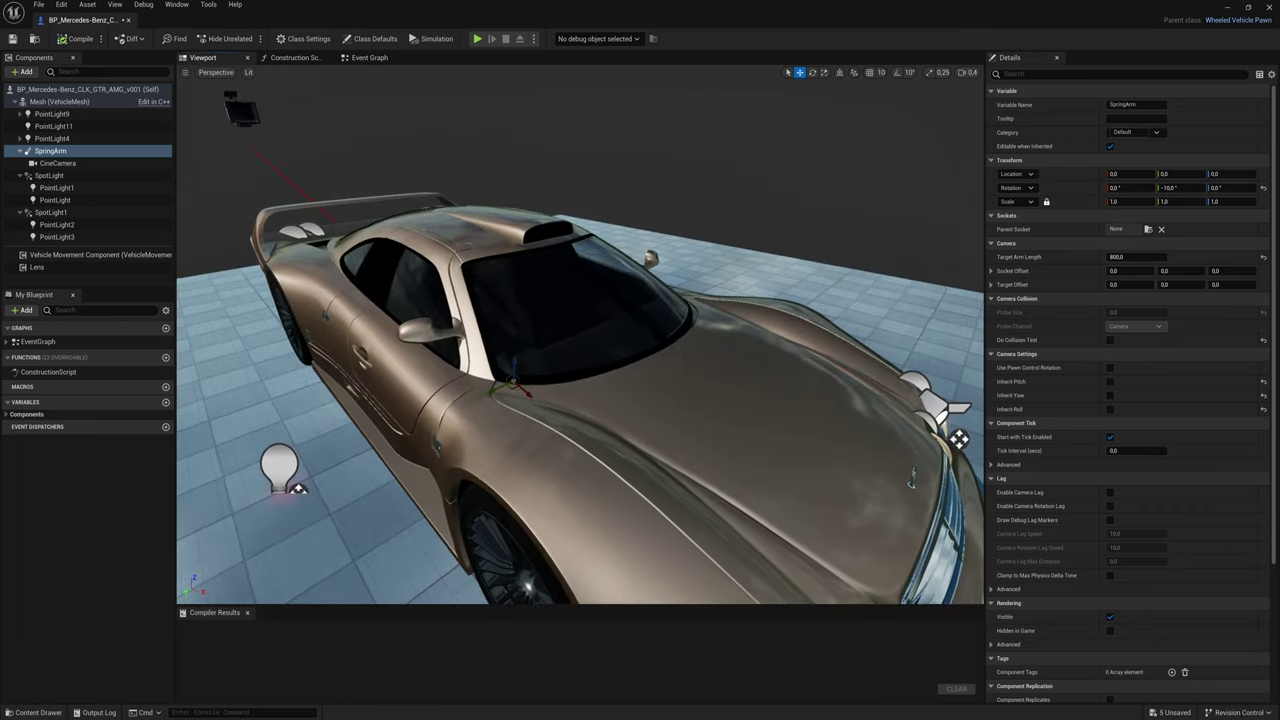
- Move PointLight1 into the inner headlight lamp and set its intensity to 0,1 cd
click(56, 187)
key(f)
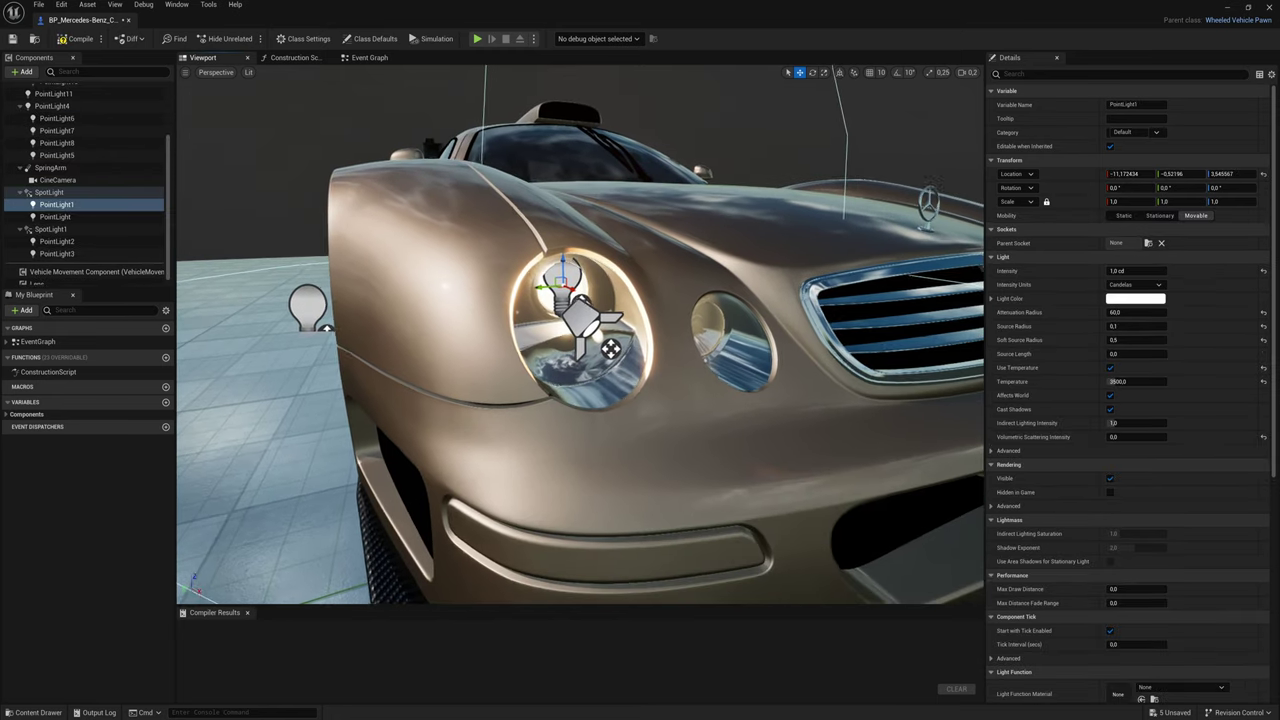
mouse_move(515, 292)
mouse_down()
mouse_move(656, 348)
mouse_move(636, 340)
mouse_up()
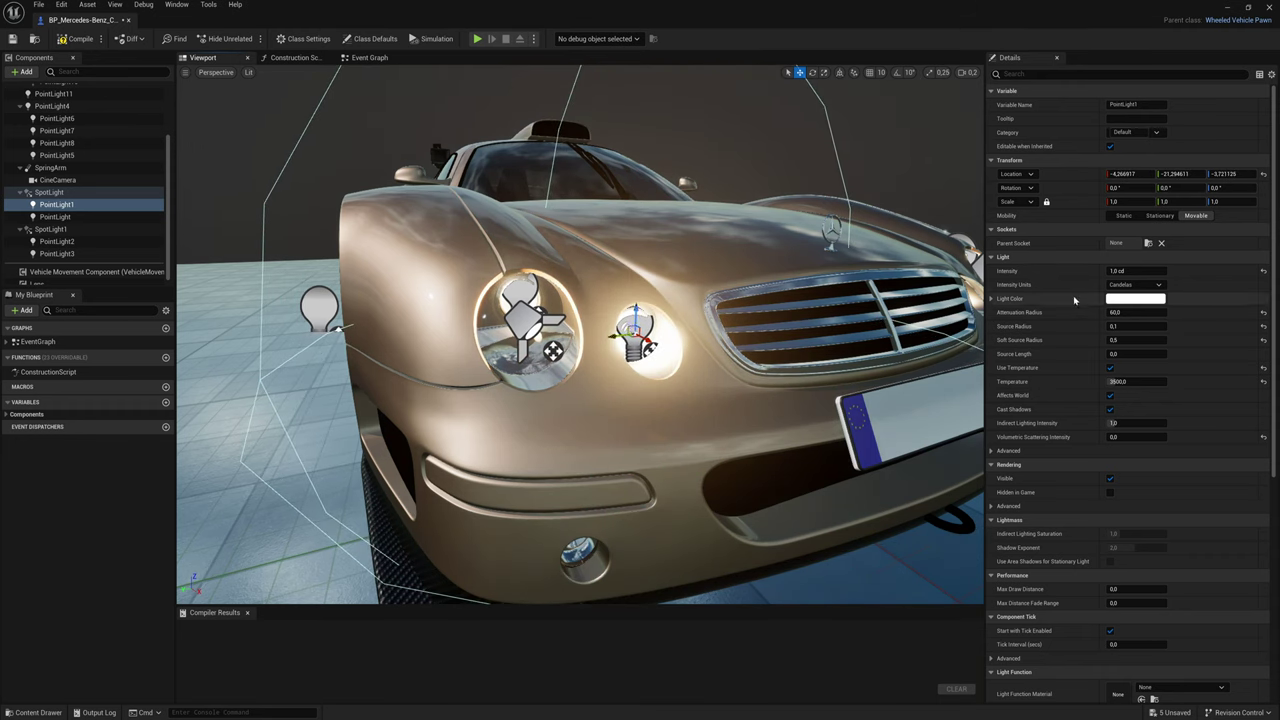
click(1149, 272)
text(0,1)
key(Return)
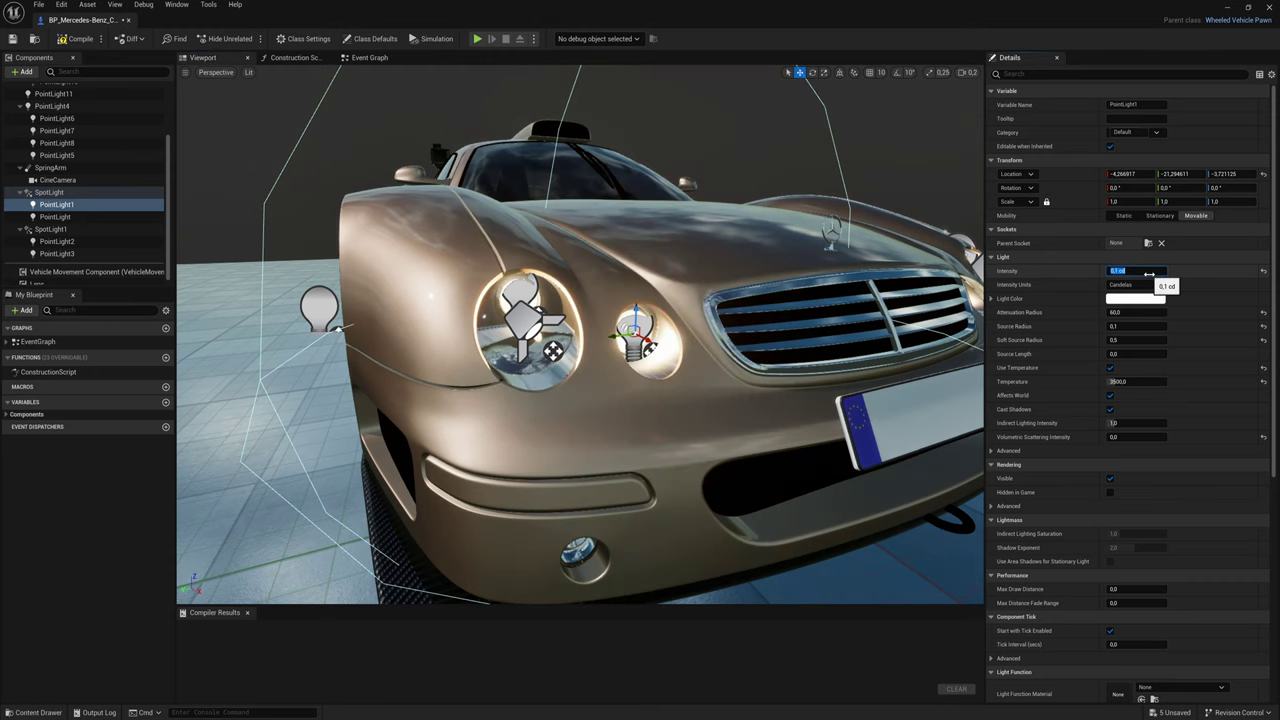
alt+drag(580, 335, 480, 335)
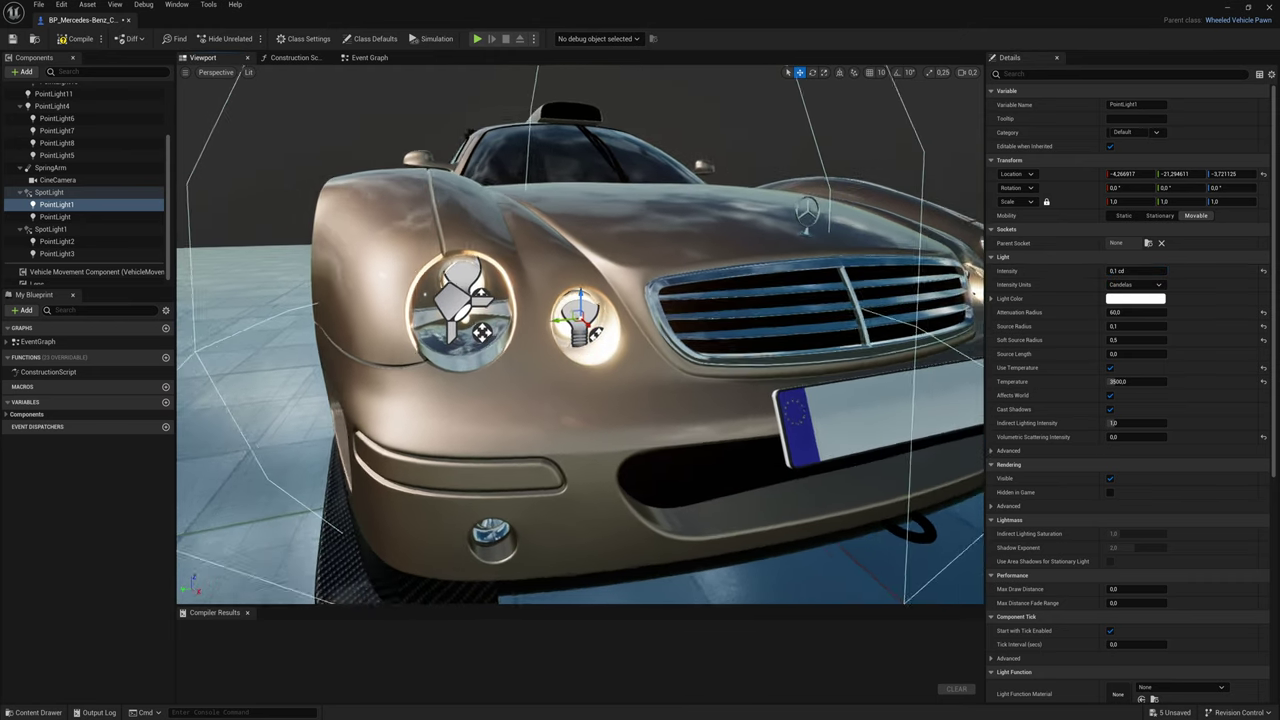
alt+drag(580, 335, 620, 300)
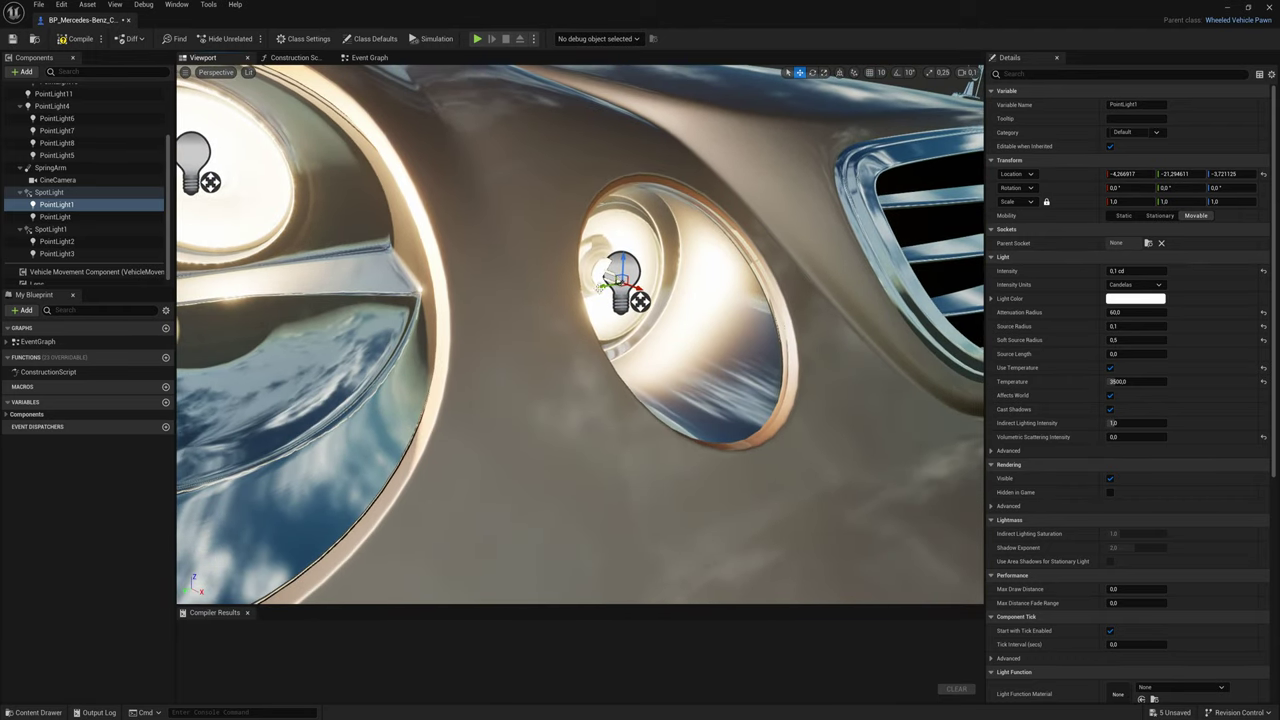
drag(612, 285, 852, 392)
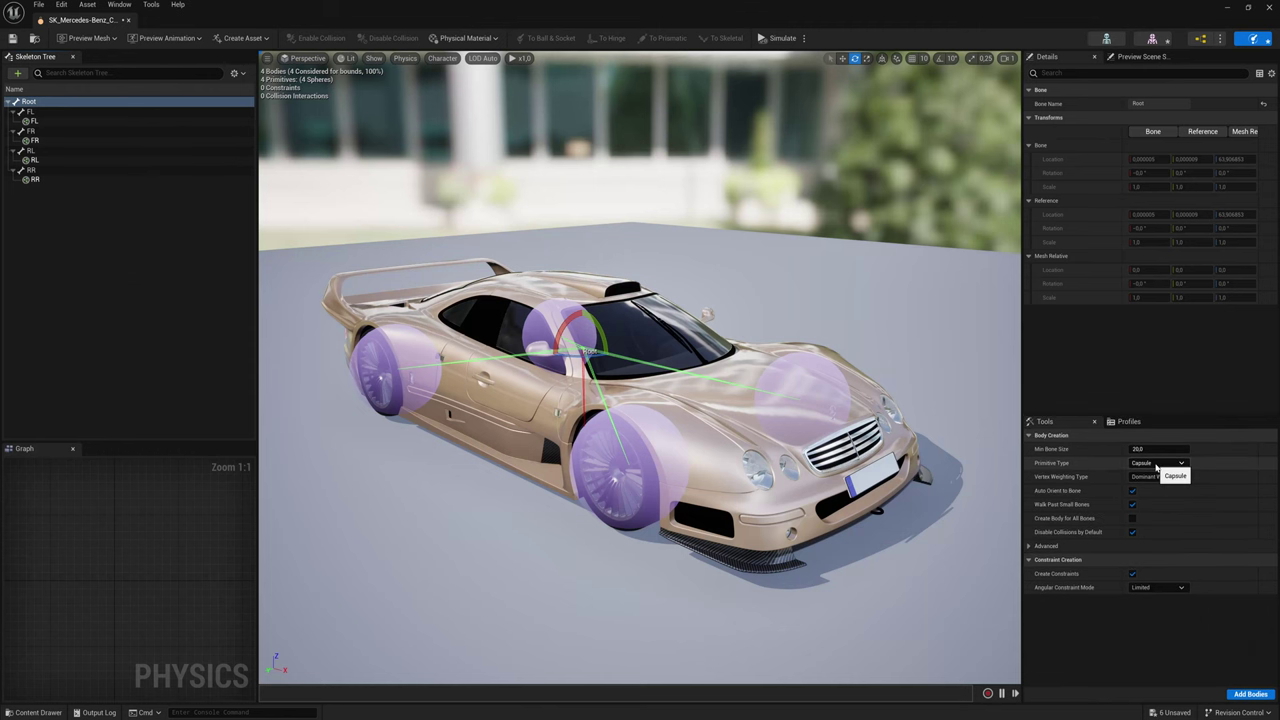
- Add a Single Convex Hull body to the car's physics asset and view it from above
click(1160, 463)
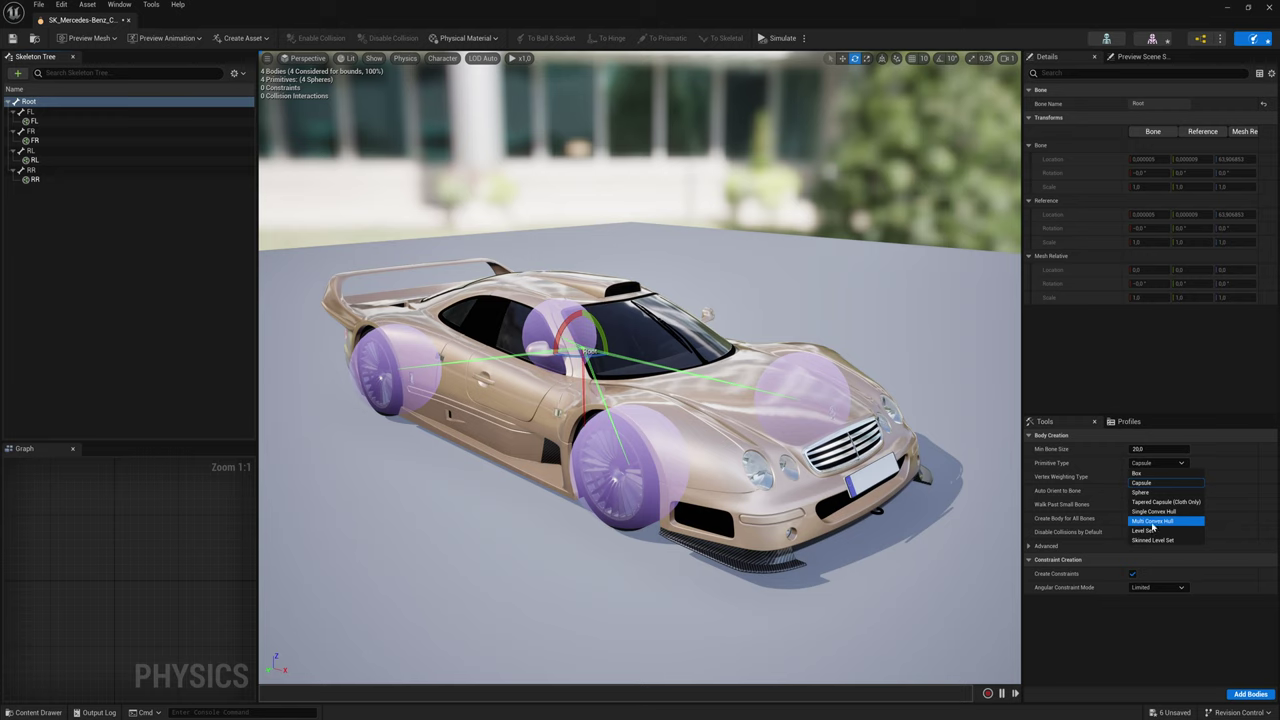
click(1153, 511)
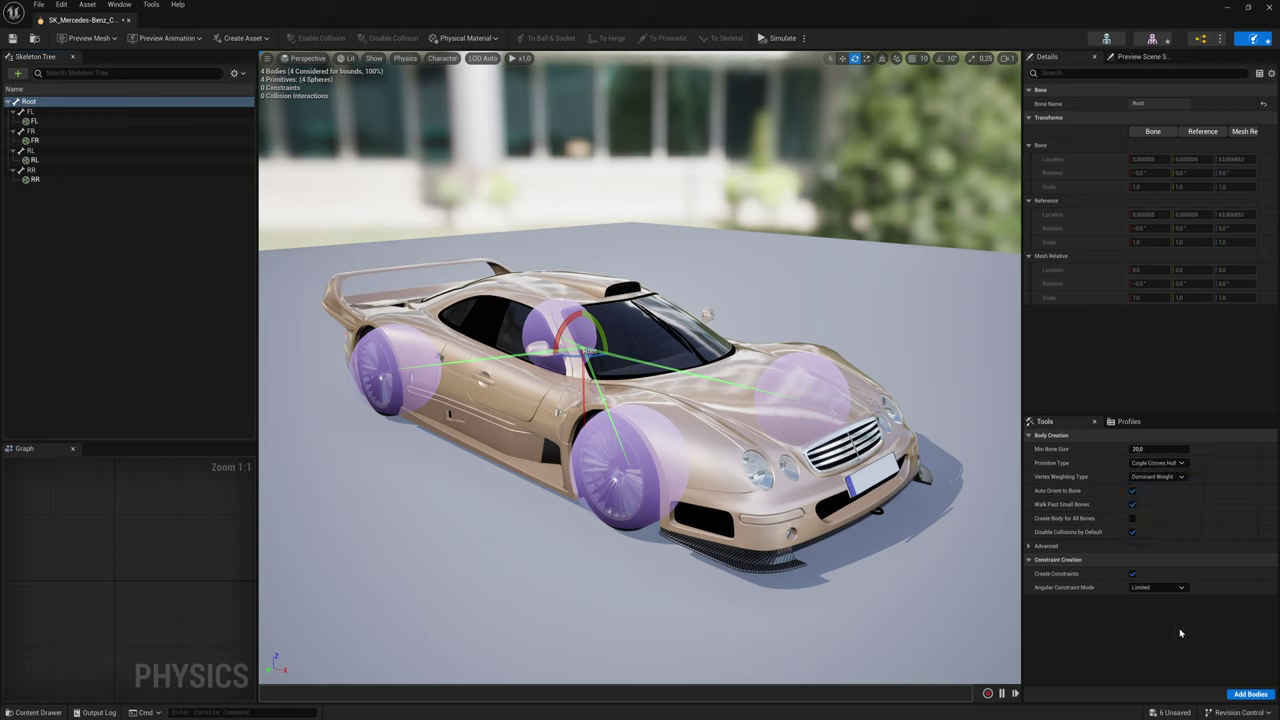
click(1248, 695)
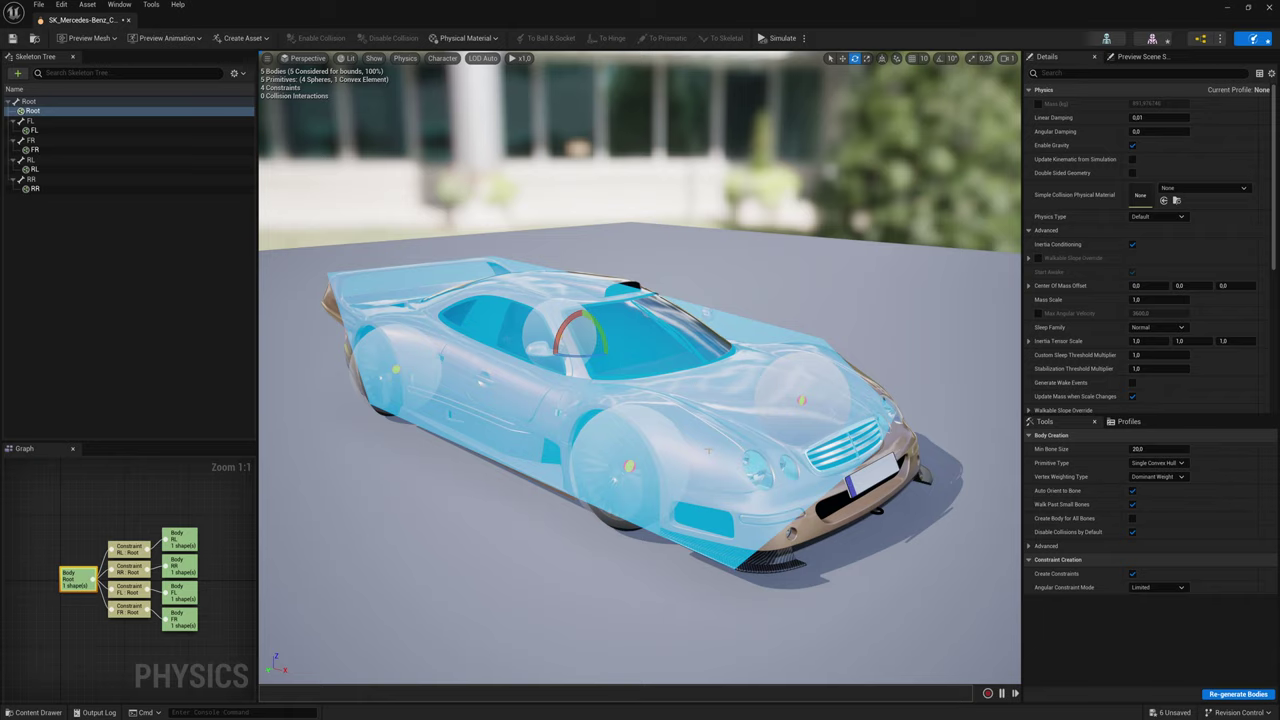
mouse_move(640, 370)
right_down()
mouse_move(640, 330)
mouse_move(600, 330)
right_up()
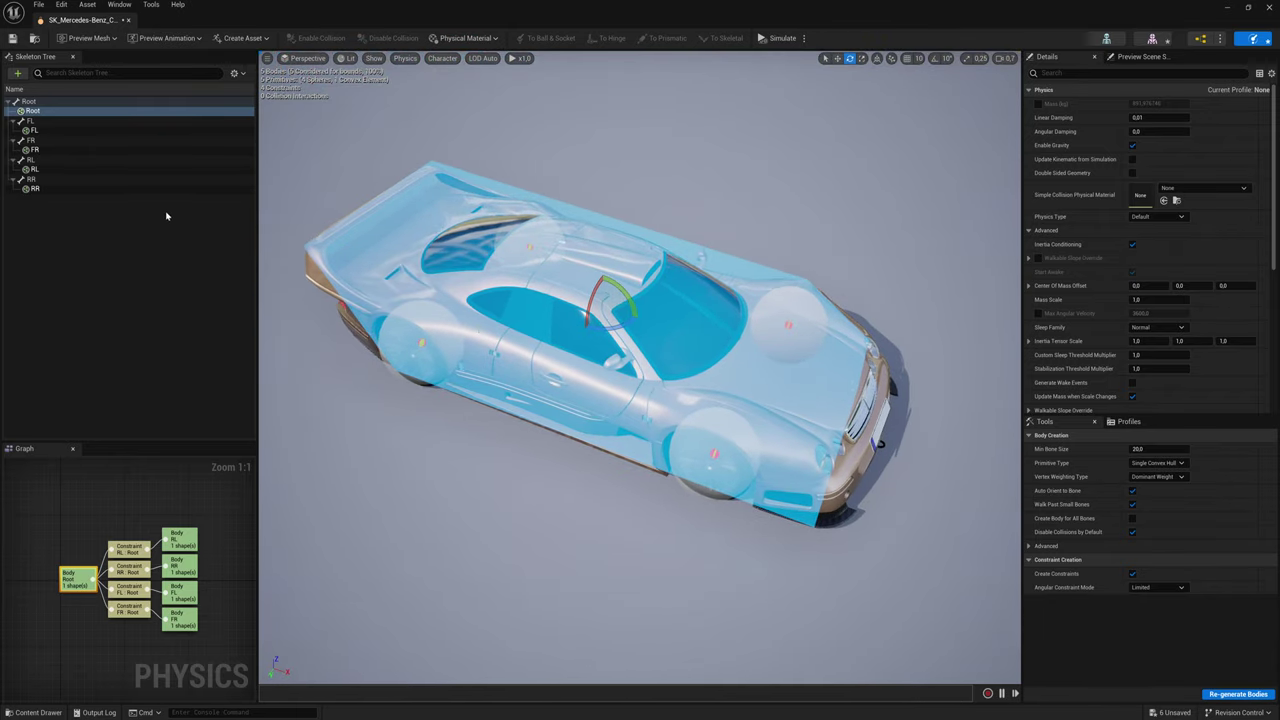